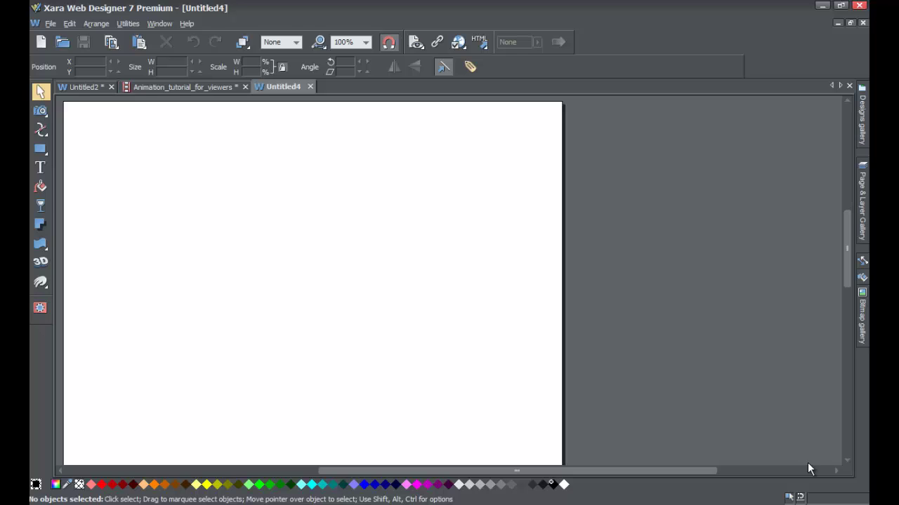
key(alt+Tab)
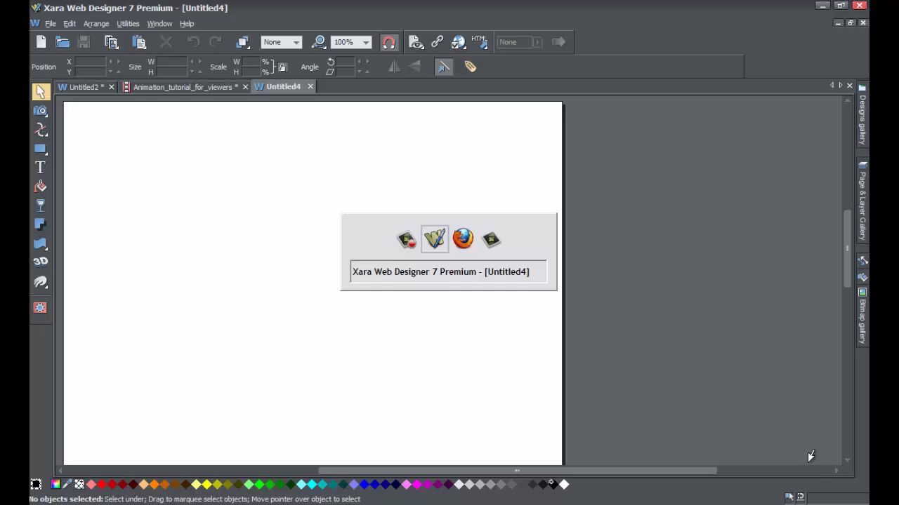
key(alt+Tab)
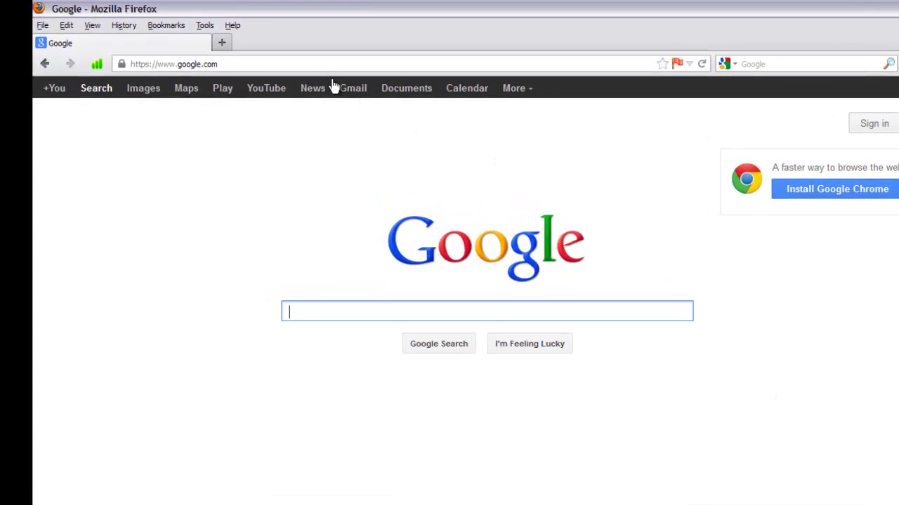
click(307, 64)
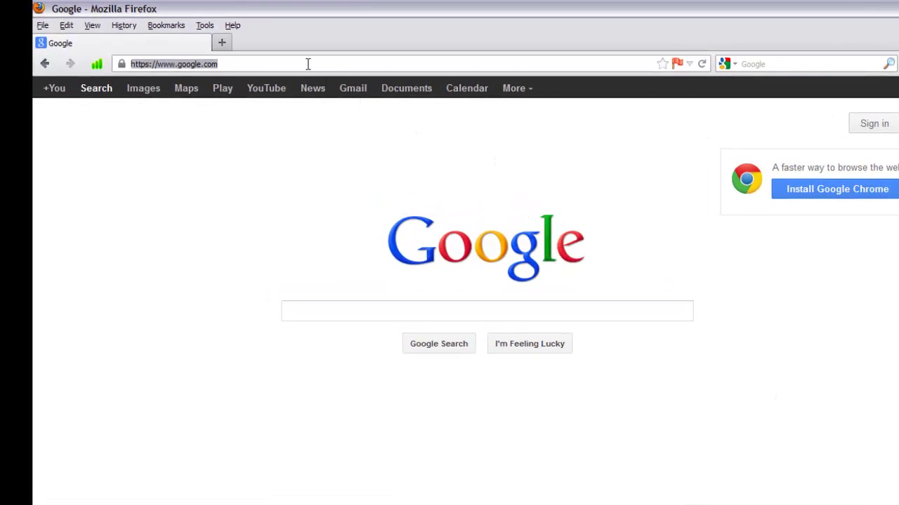
text(www)
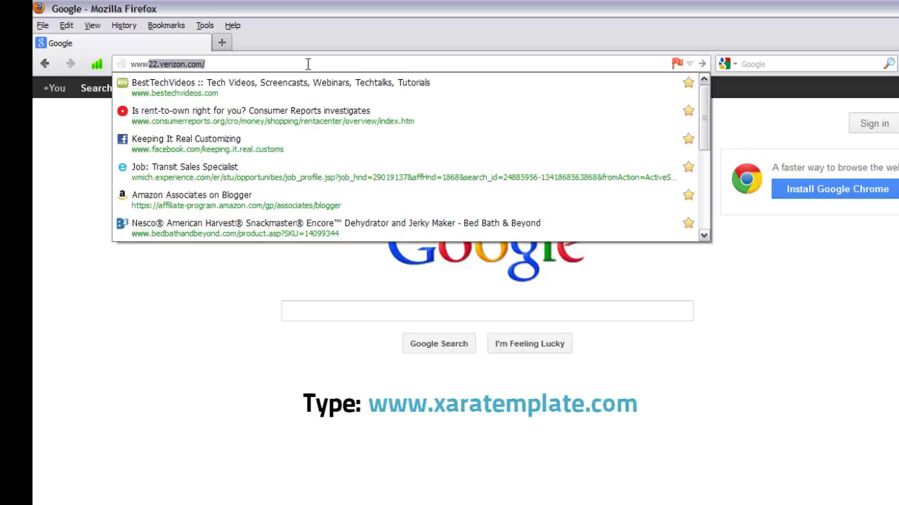
text(.xaratem)
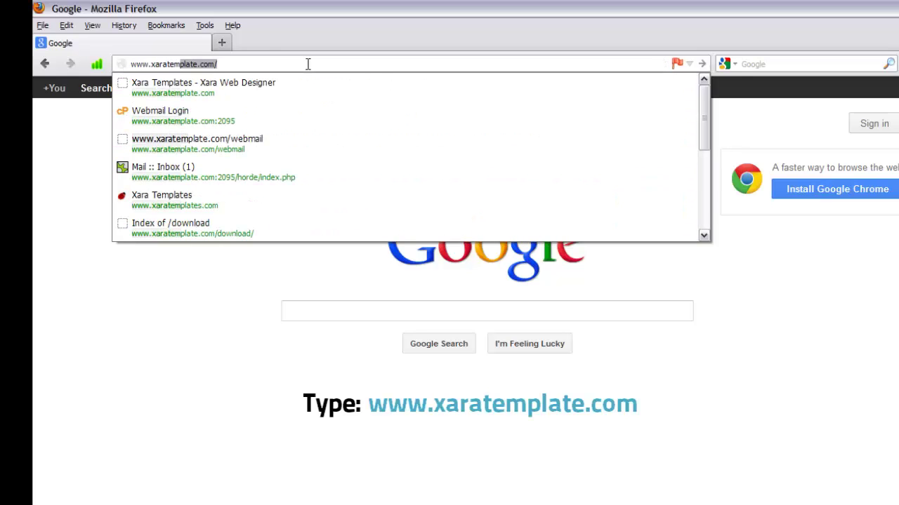
text(plate.com/)
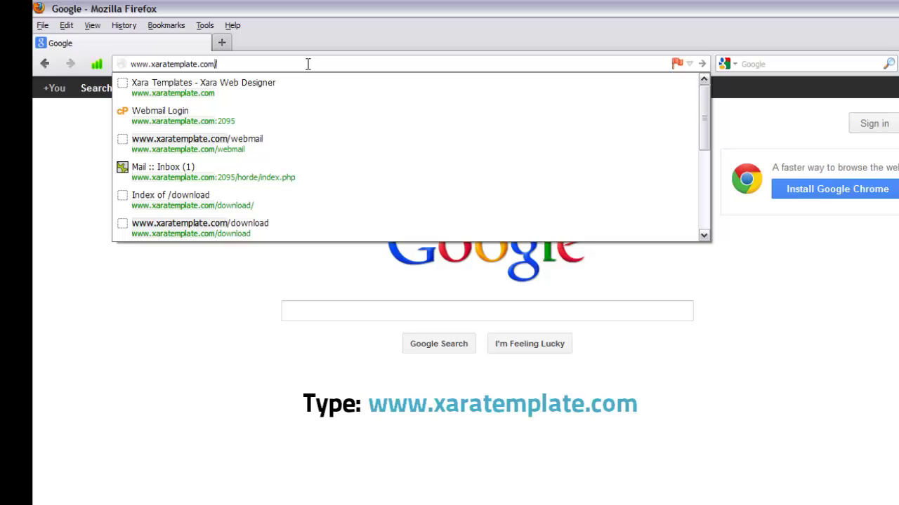
key(Return)
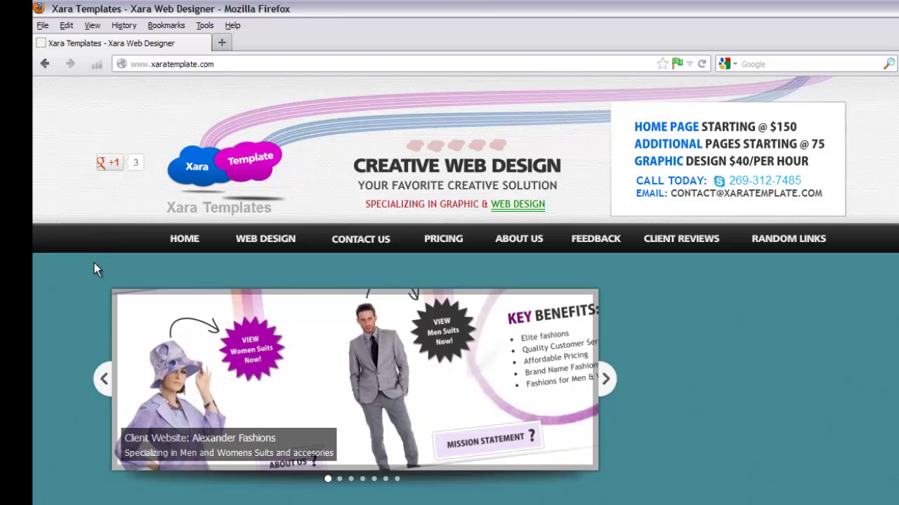
Open the Buy Templates section of the site and go to page 4 of the template listings
scroll(95, 267, down, 6)
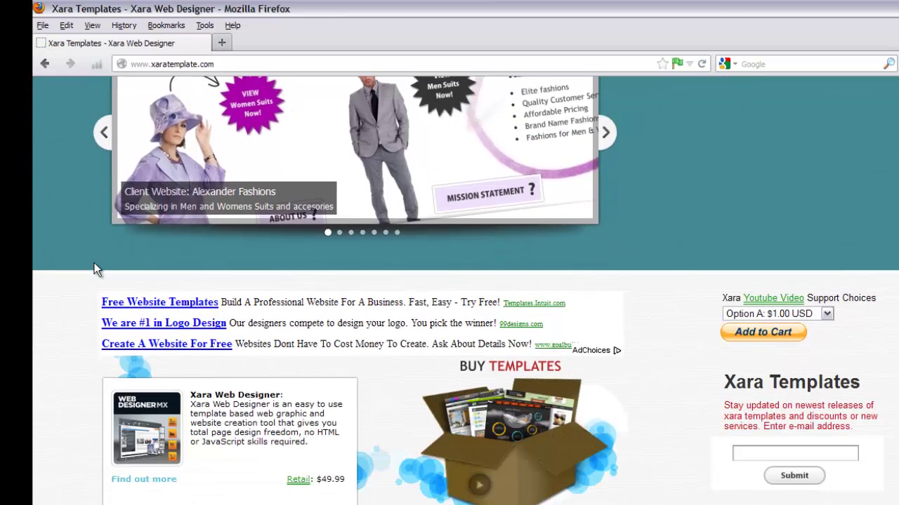
scroll(94, 266, down, 2)
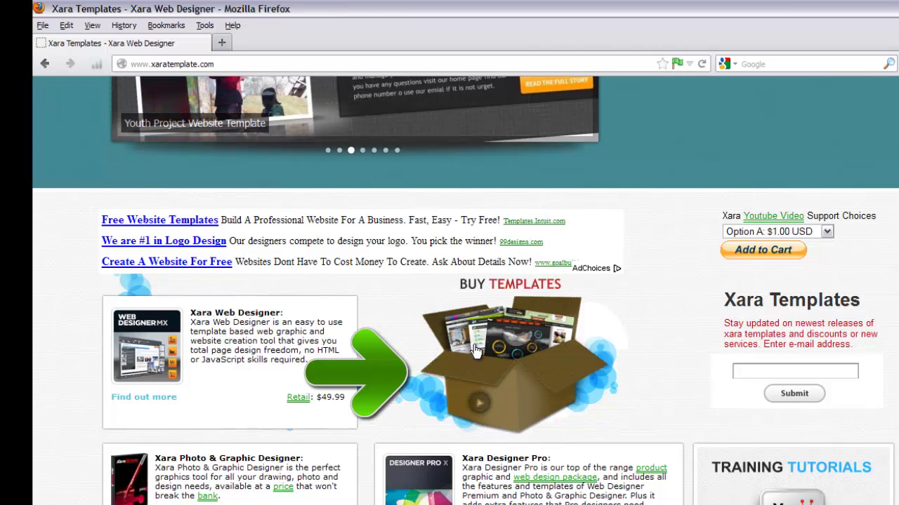
click(501, 377)
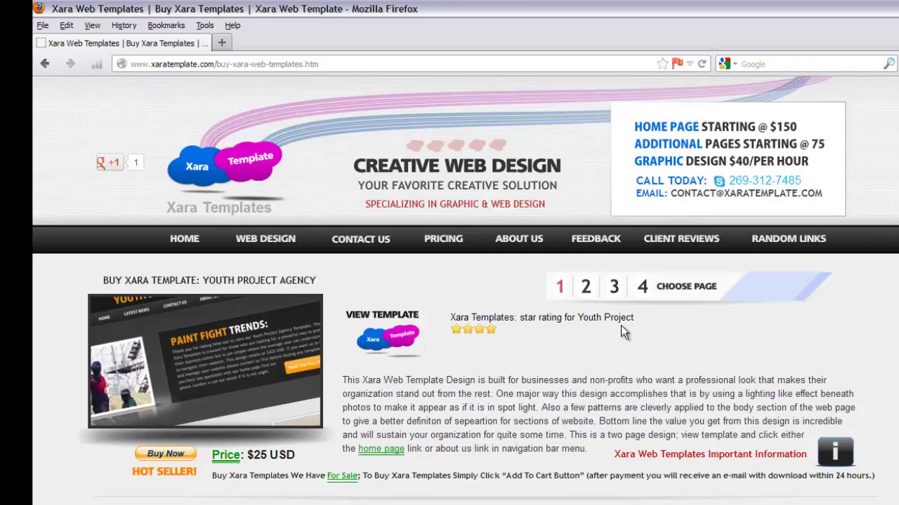
click(642, 289)
click(642, 289)
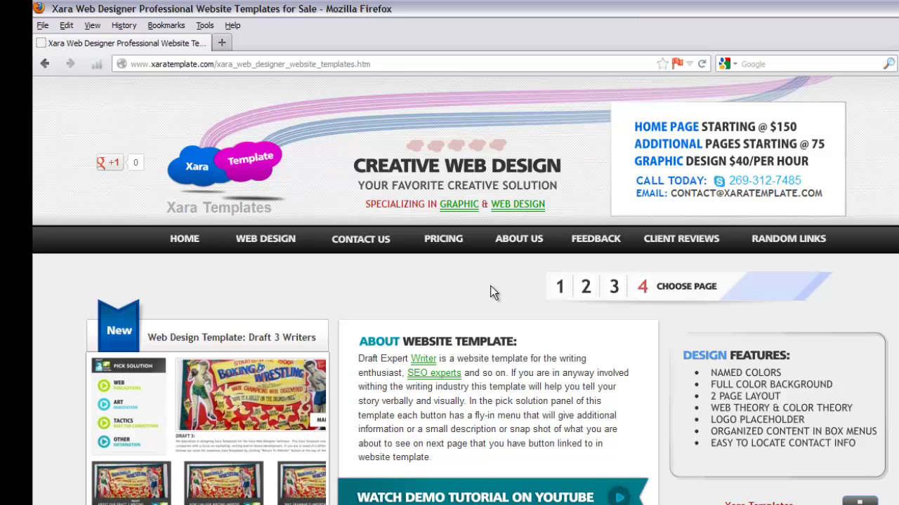
Open the Draft 3 Writers template preview and examine the pop-ups of its four Pick Solution buttons
scroll(490, 285, down, 2)
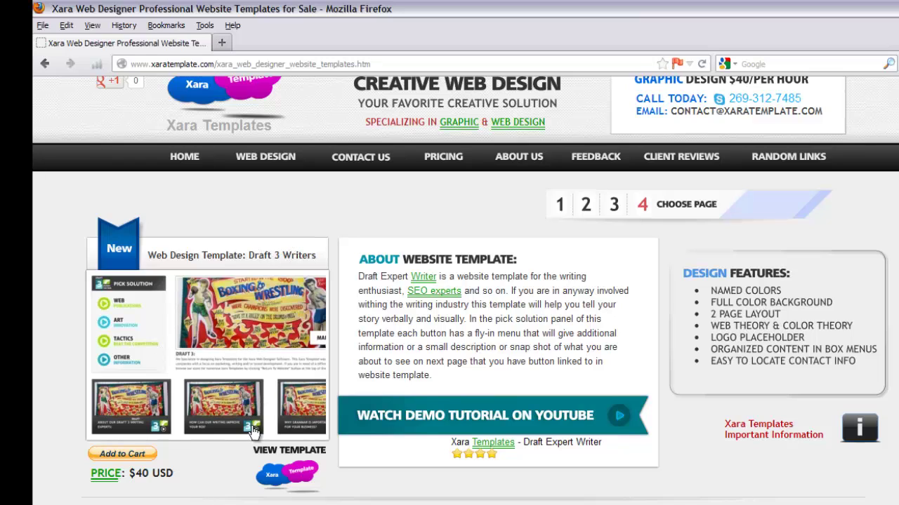
click(295, 478)
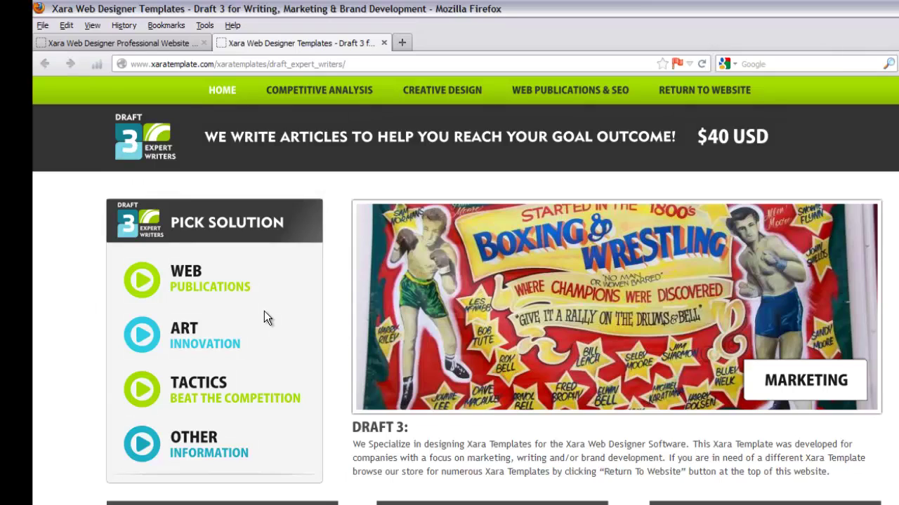
mouse_move(142, 284)
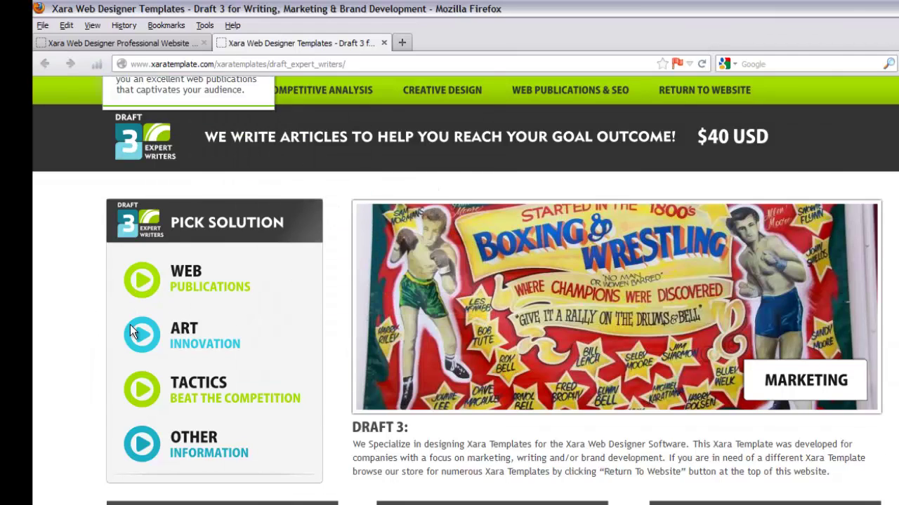
mouse_move(140, 334)
mouse_move(141, 388)
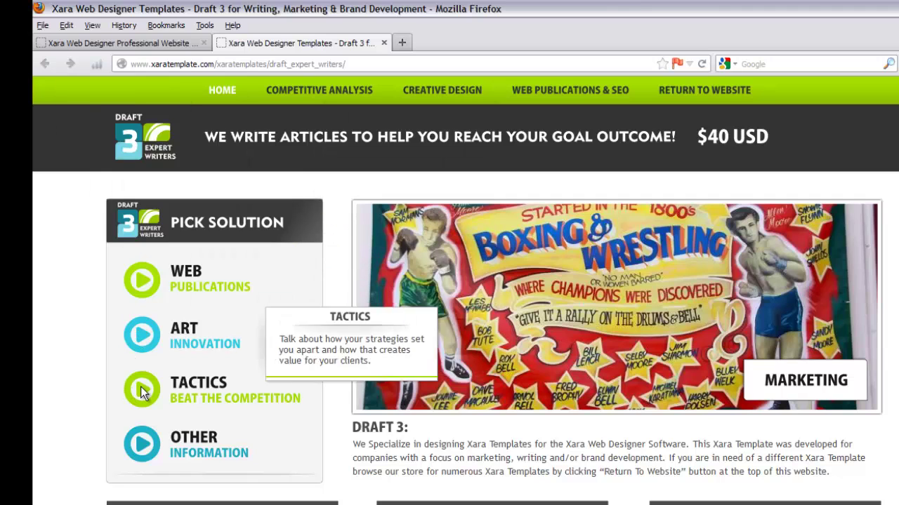
mouse_move(139, 450)
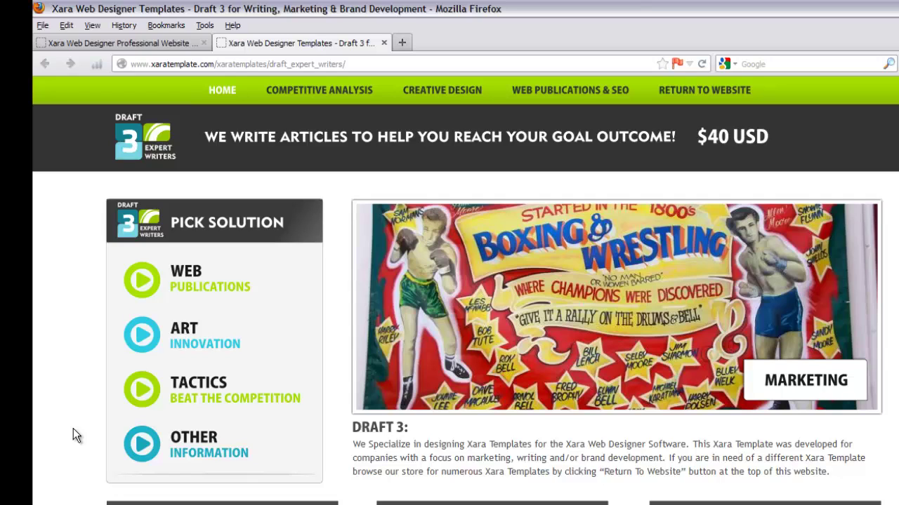
Switch back to Xara Web Designer and keep the Page & Layer Gallery pinned open
key(alt+Tab)
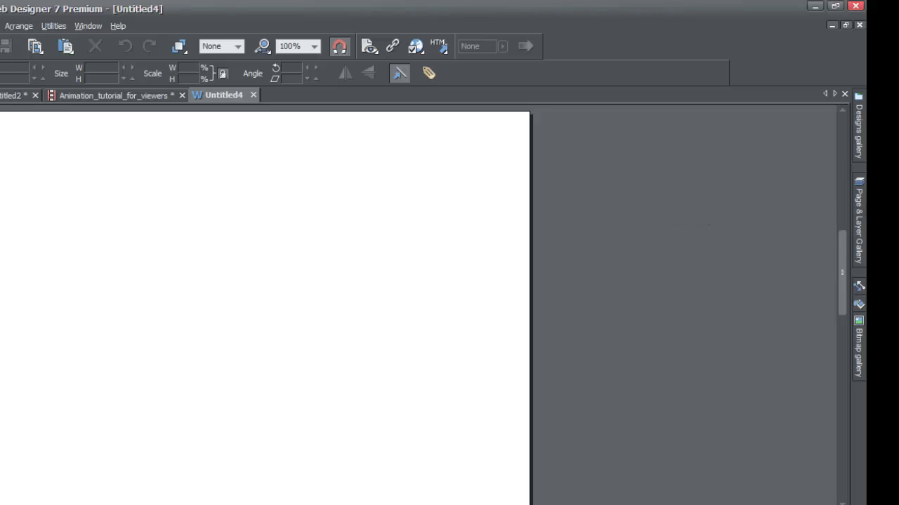
click(858, 221)
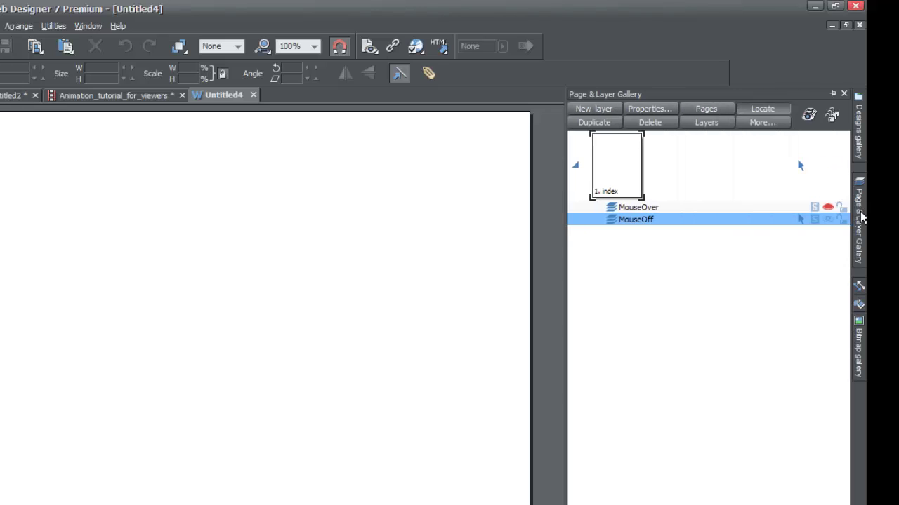
click(832, 95)
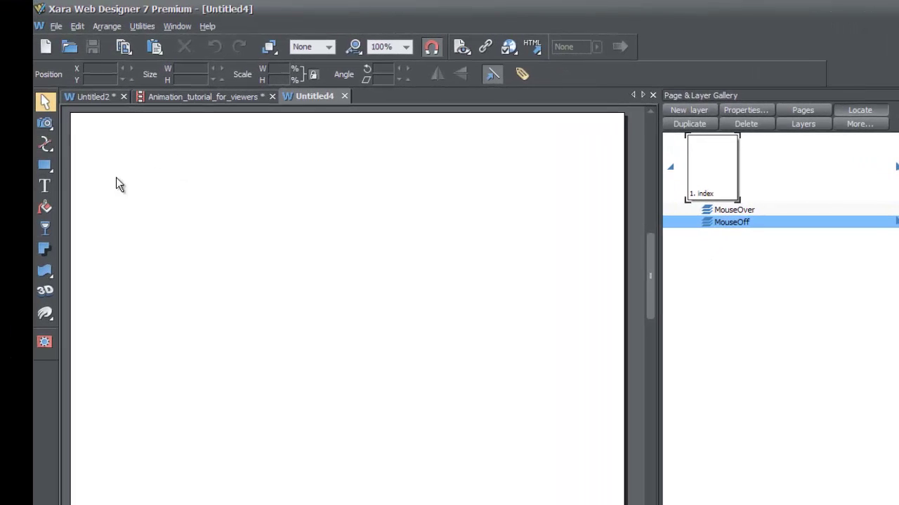
Draw a rectangle about 151 by 80 px on the MouseOff layer, near the page's left side
mouse_move(47, 168)
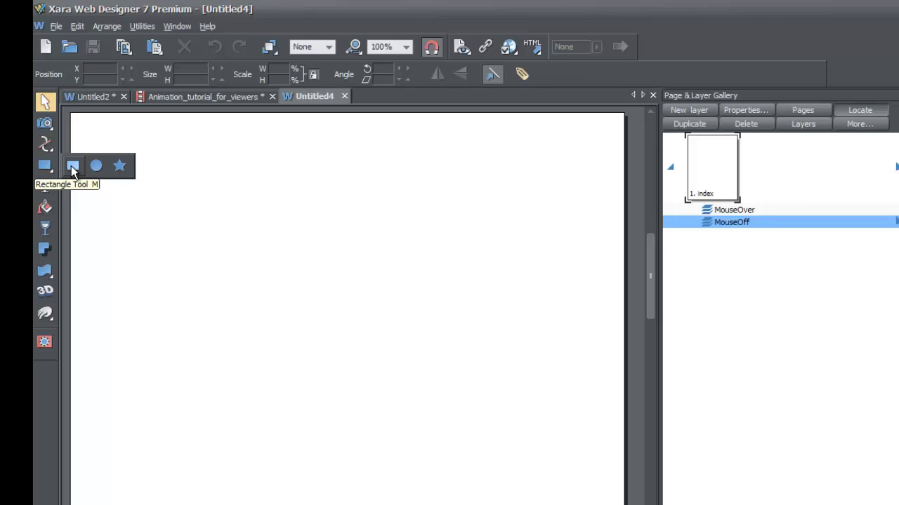
click(72, 169)
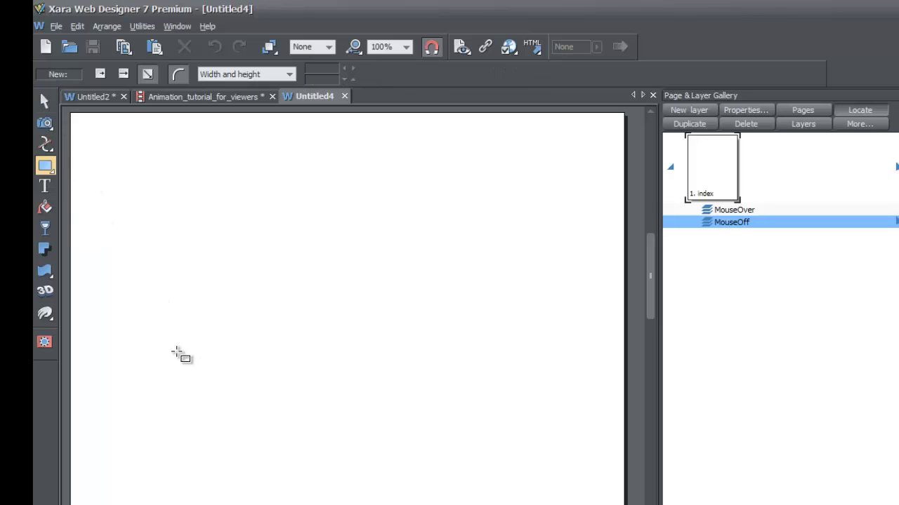
drag(133, 302, 243, 359)
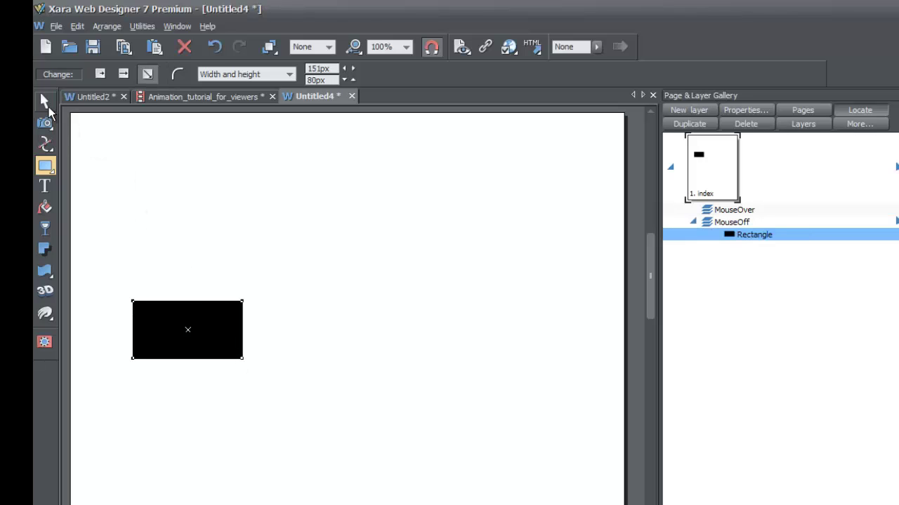
Enlarge the rectangle to about 203 by 119 px and move it to about X 72 px, Y 246 px
click(48, 107)
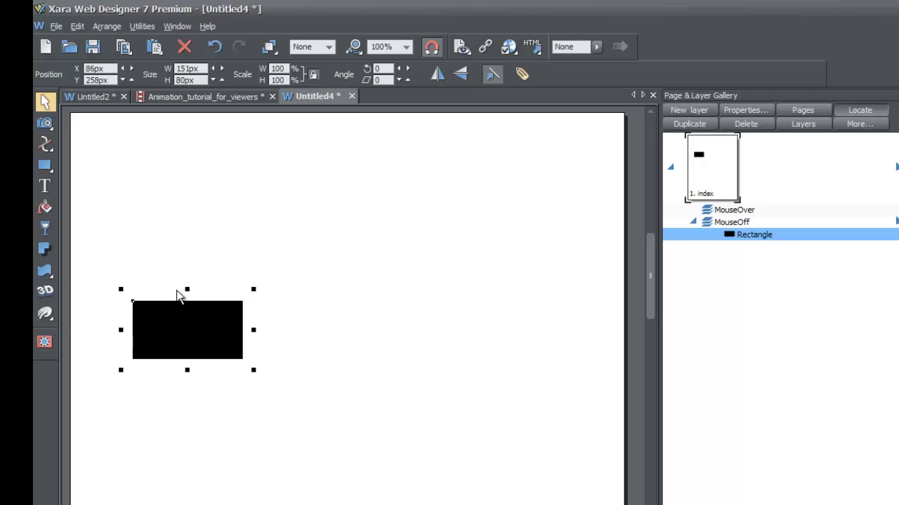
drag(185, 288, 186, 266)
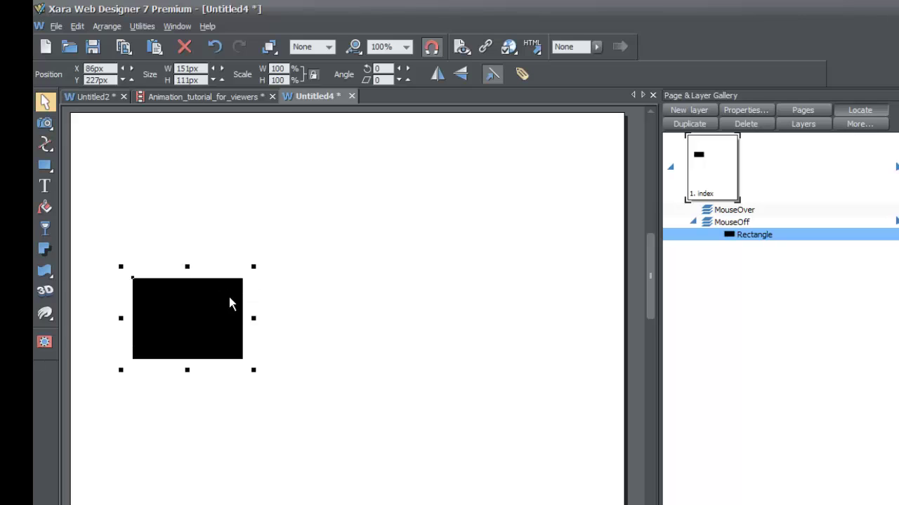
drag(252, 318, 293, 323)
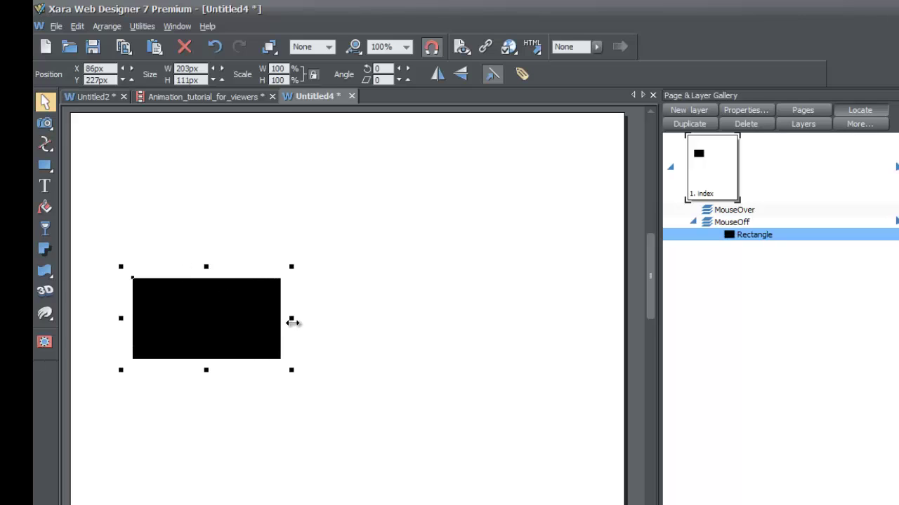
drag(206, 369, 208, 379)
drag(201, 342, 197, 357)
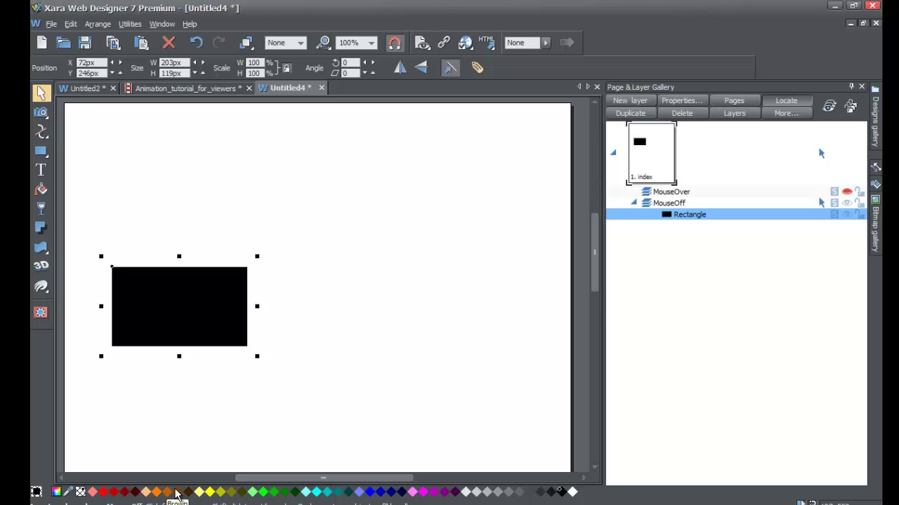
Fill the rectangle with the yellow-green colour c2d51a using the Color editor
click(56, 494)
drag(431, 277, 421, 235)
drag(396, 328, 455, 322)
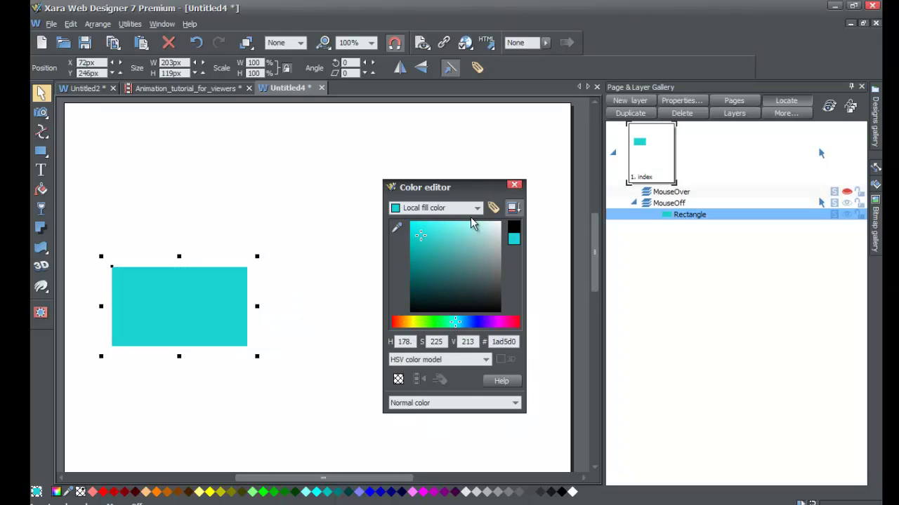
drag(481, 182, 453, 179)
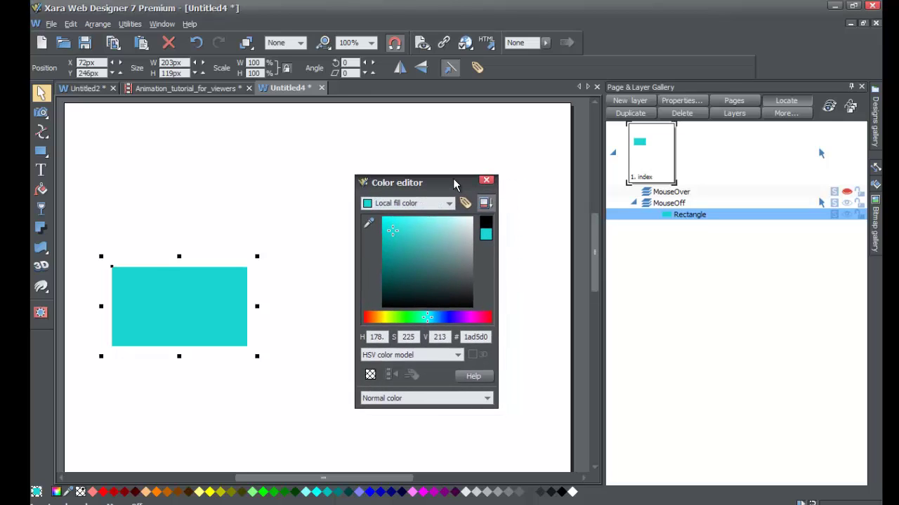
drag(402, 317, 387, 317)
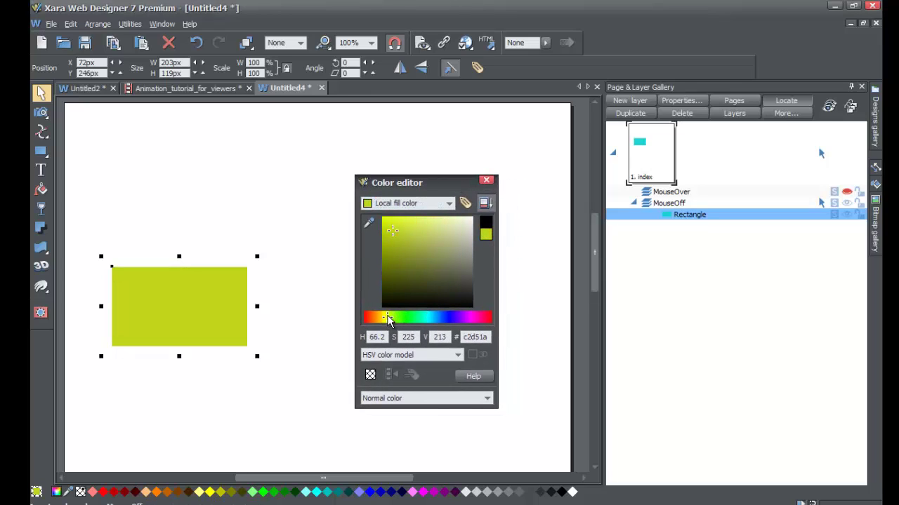
click(486, 181)
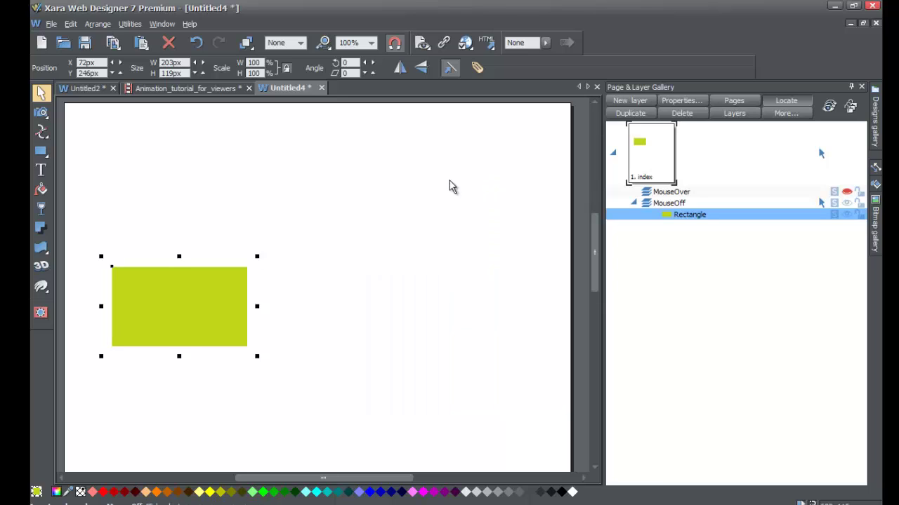
Add the text line "Triggering Object" on top of the green rectangle
click(46, 175)
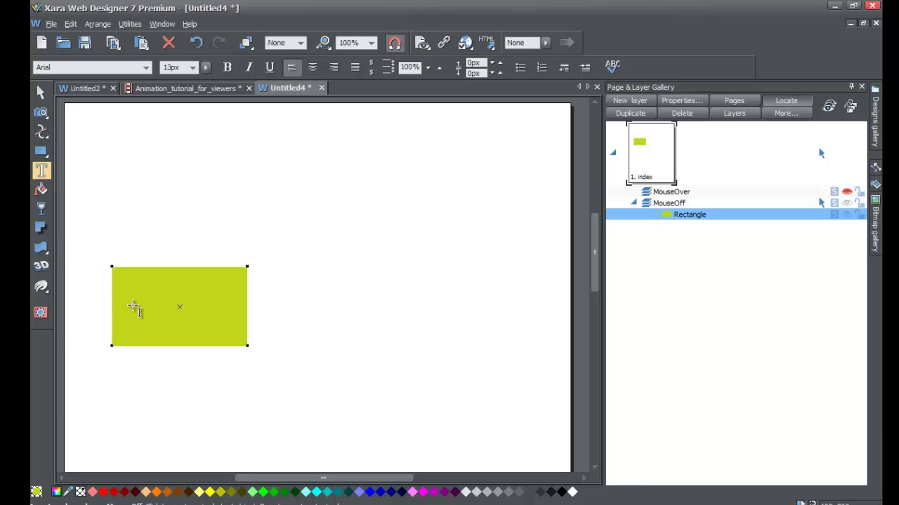
click(133, 307)
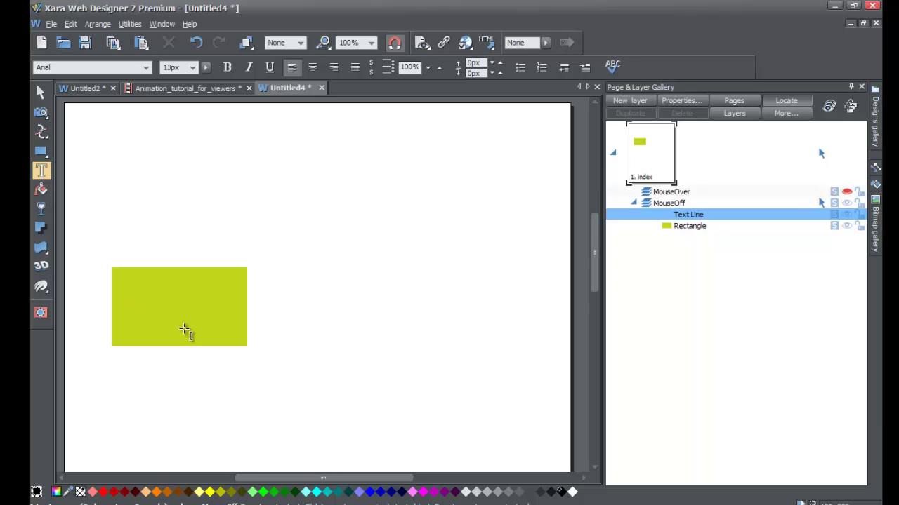
text(Triggering Objec)
key(BackSpace)
key(BackSpace)
key(BackSpace)
text(ject)
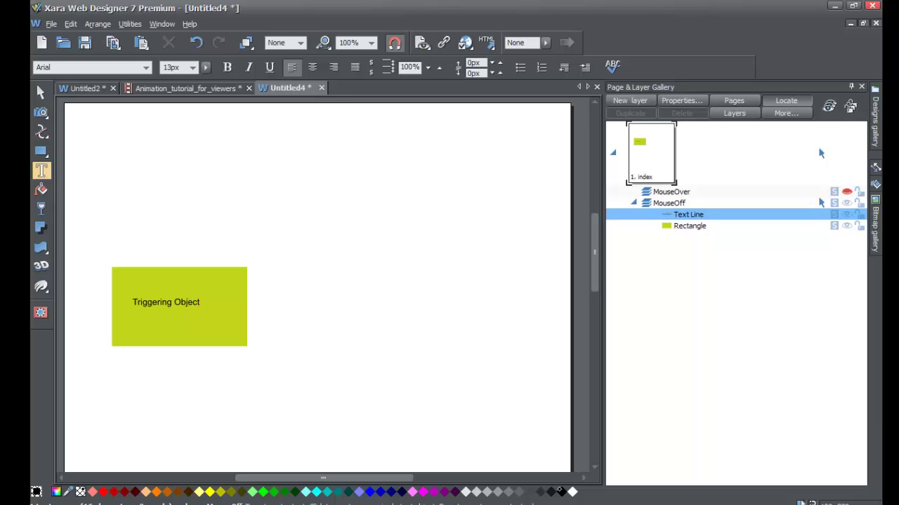
Set the "Triggering Object" text to 20px and centre it on the green rectangle
drag(200, 302, 138, 295)
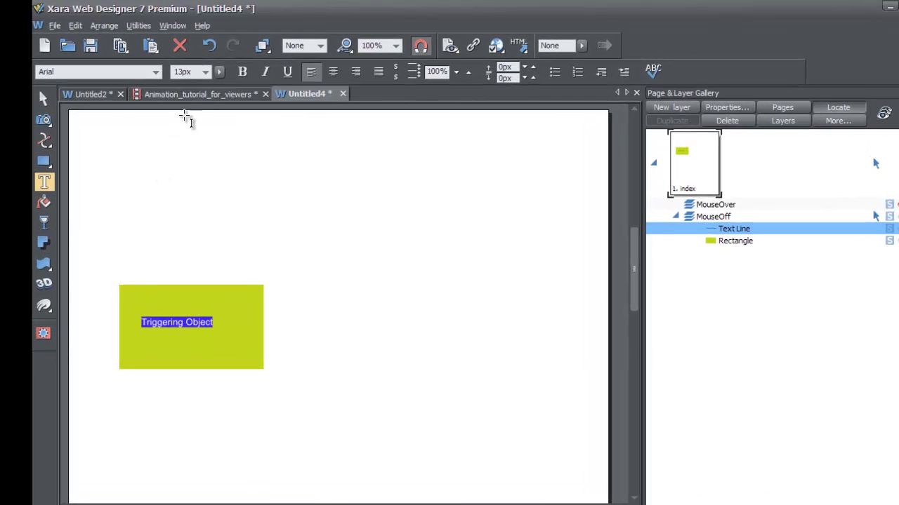
click(199, 71)
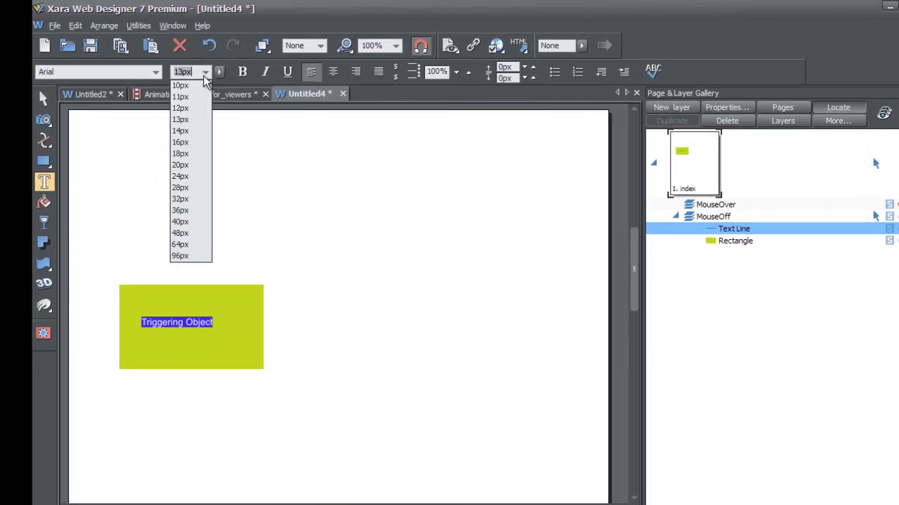
click(202, 165)
click(45, 99)
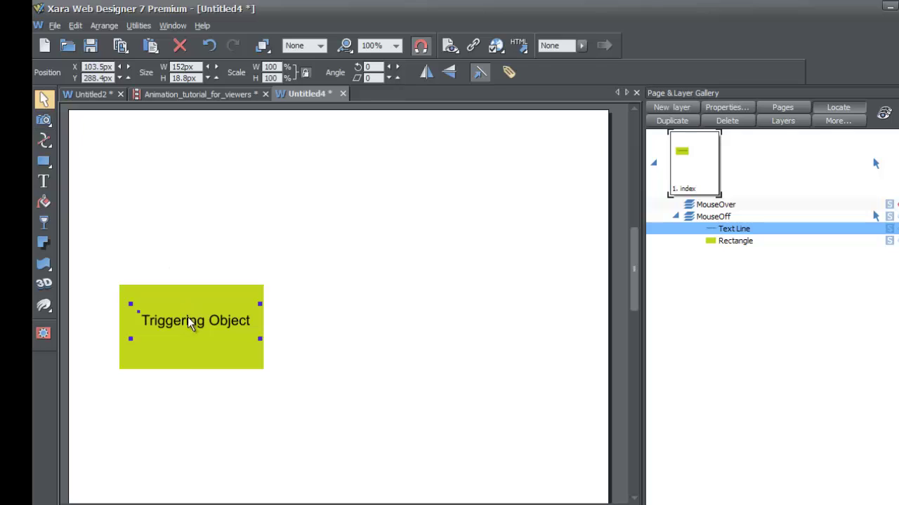
drag(191, 317, 184, 323)
click(296, 346)
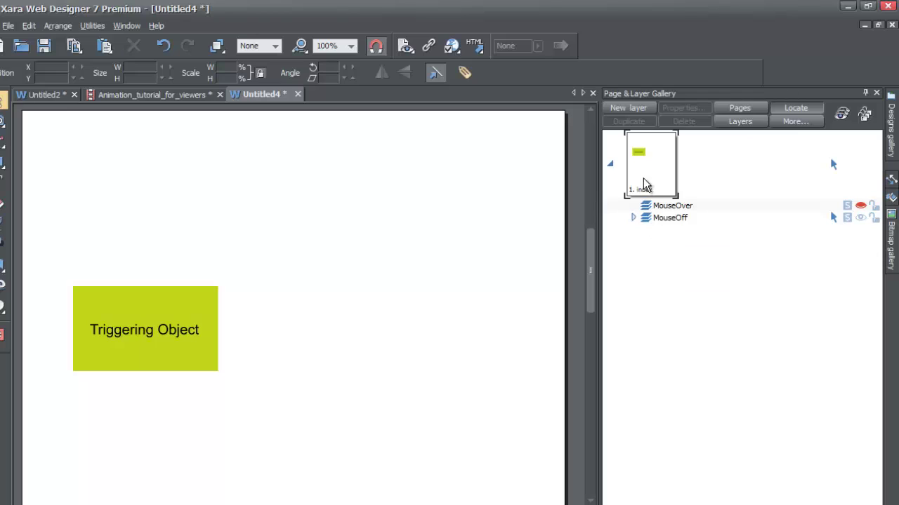
Create a new layer named slide_in above the MouseOver layer
click(632, 111)
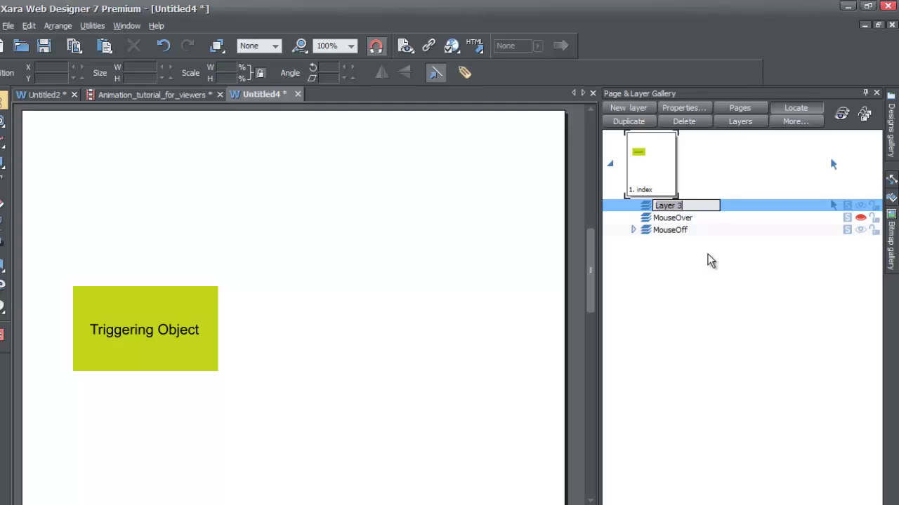
text(slide_in)
key(Return)
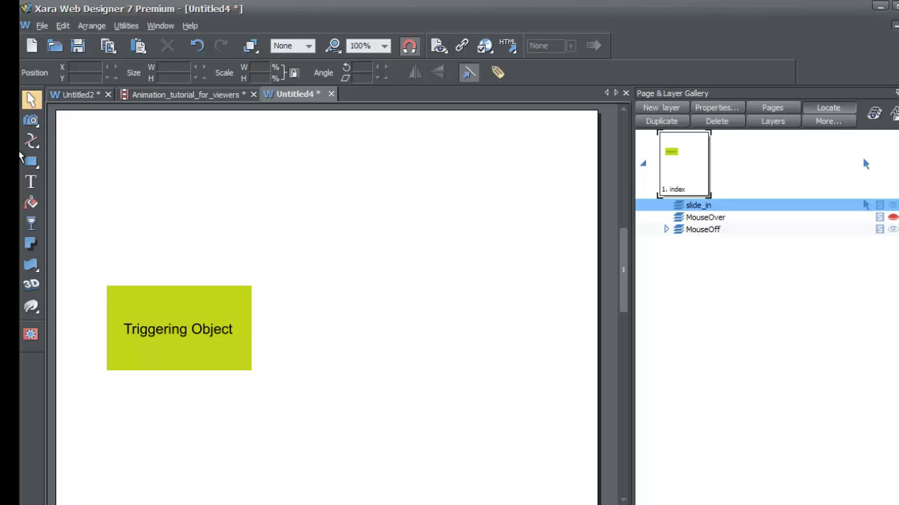
Draw a rectangle about 217 by 102 px on the slide_in layer, just right of the green one, and fill it with cyan-blue
click(31, 164)
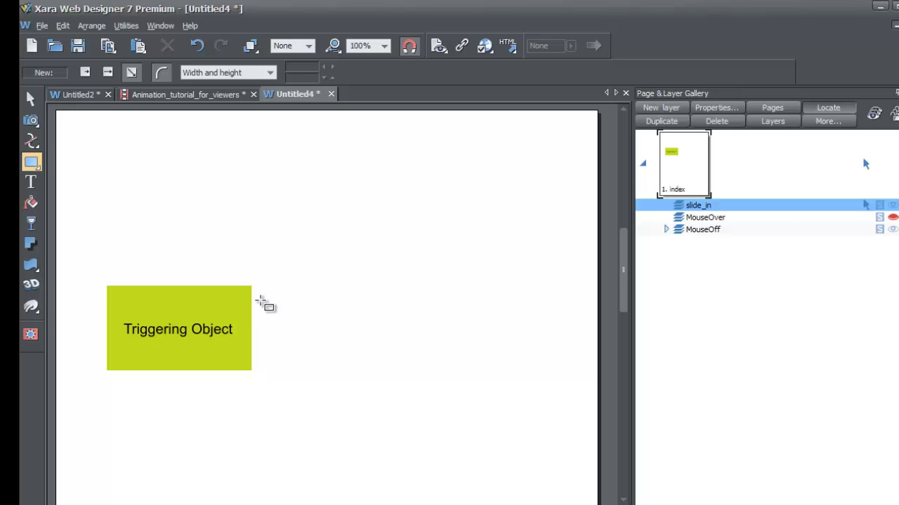
drag(256, 300, 412, 373)
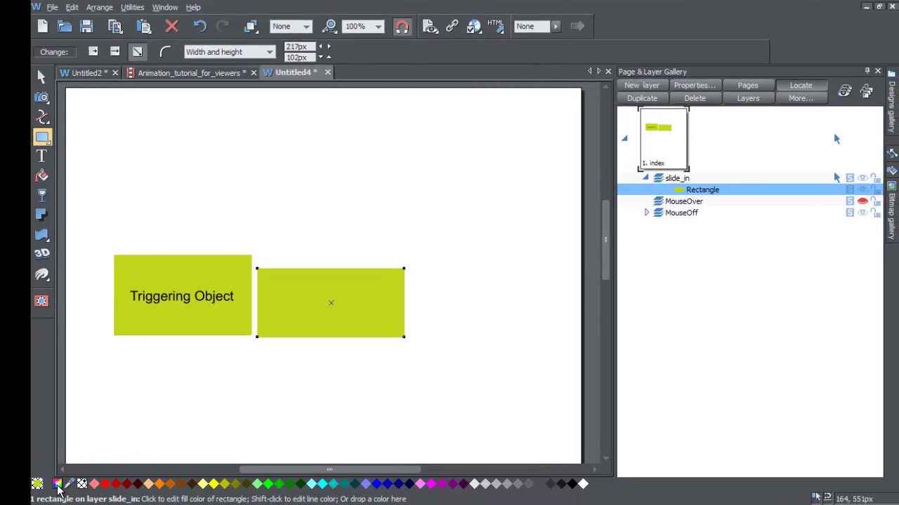
click(59, 485)
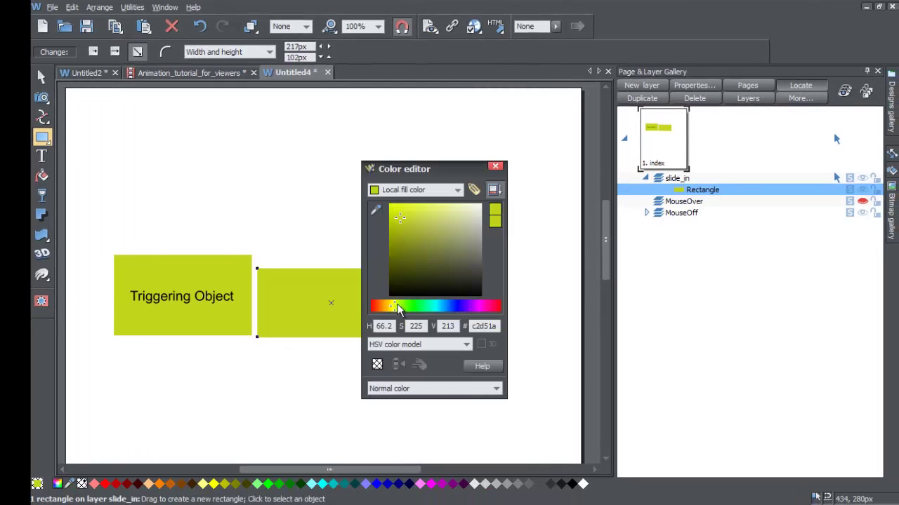
drag(395, 307, 438, 306)
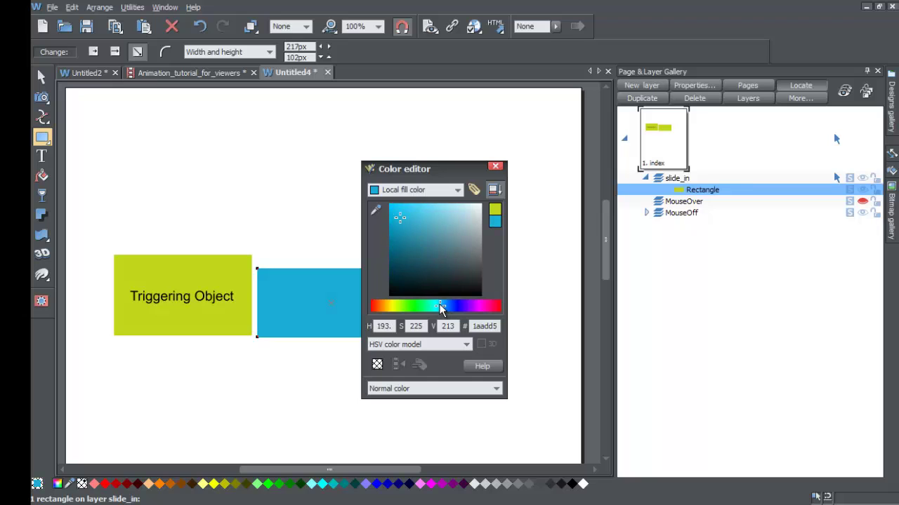
click(495, 166)
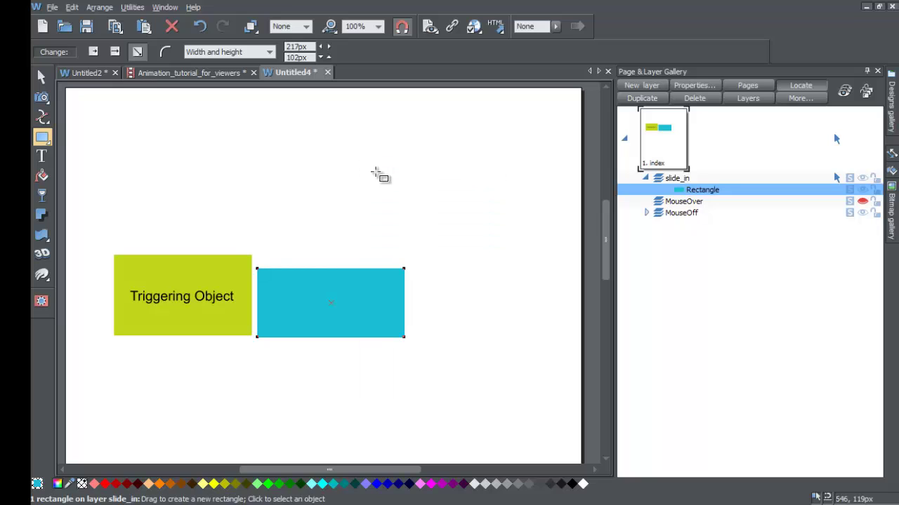
Add the text line "Slide in Ojbect" to the slide_in layer and centre it on the blue rectangle
click(40, 79)
click(41, 162)
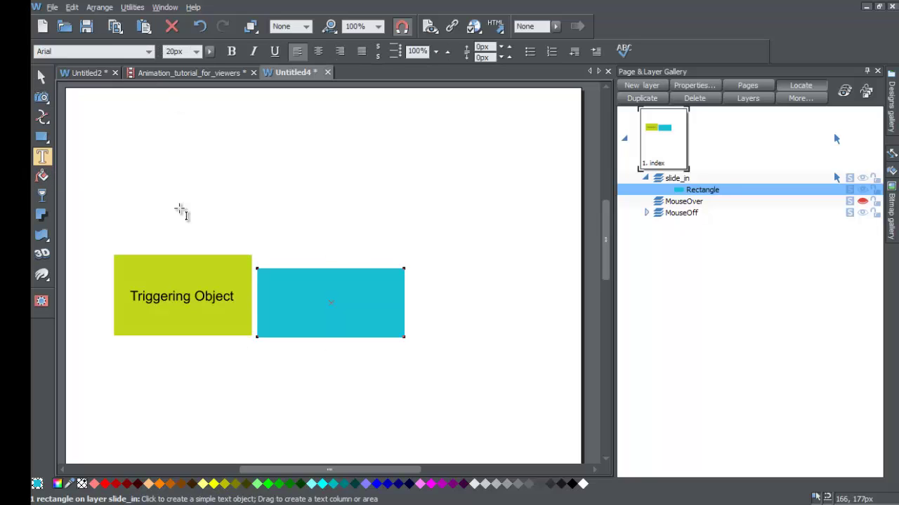
click(286, 303)
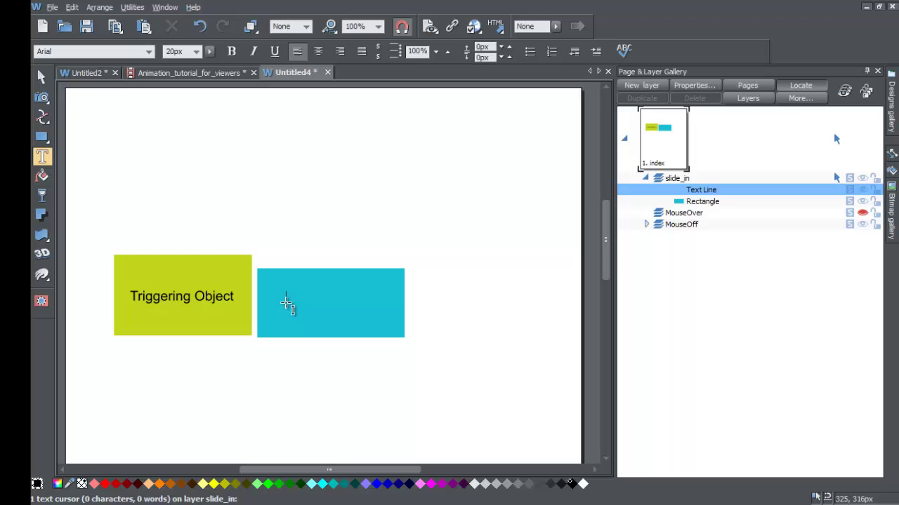
text(Slide in Ojbect)
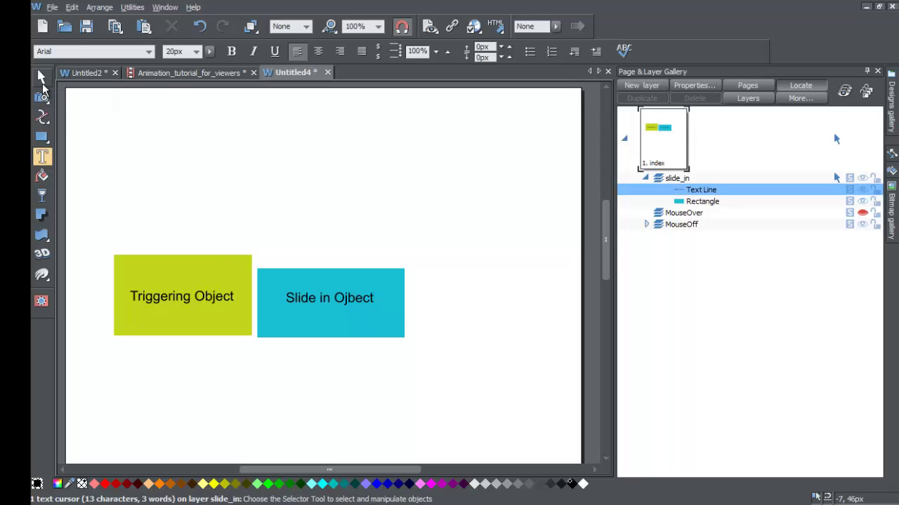
click(41, 80)
drag(300, 298, 301, 305)
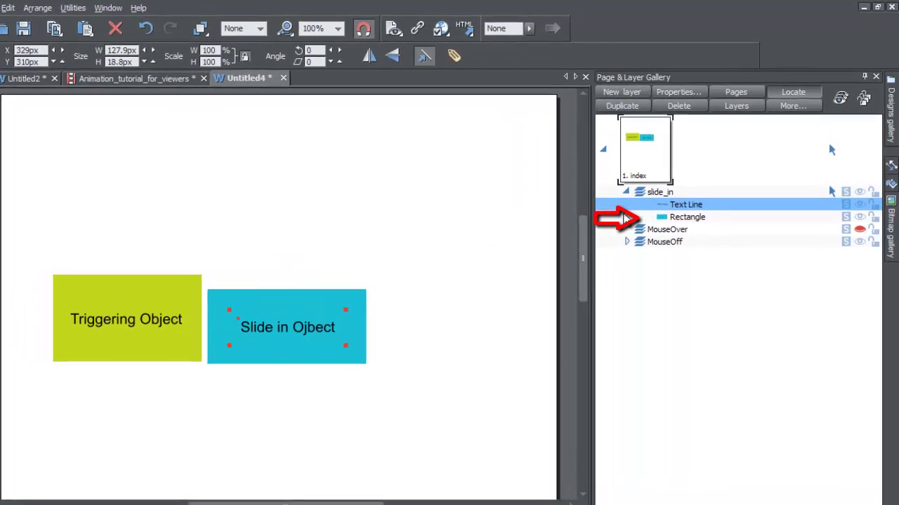
mouse_move(632, 205)
mouse_down()
mouse_move(659, 217)
mouse_move(666, 208)
mouse_move(635, 206)
mouse_up()
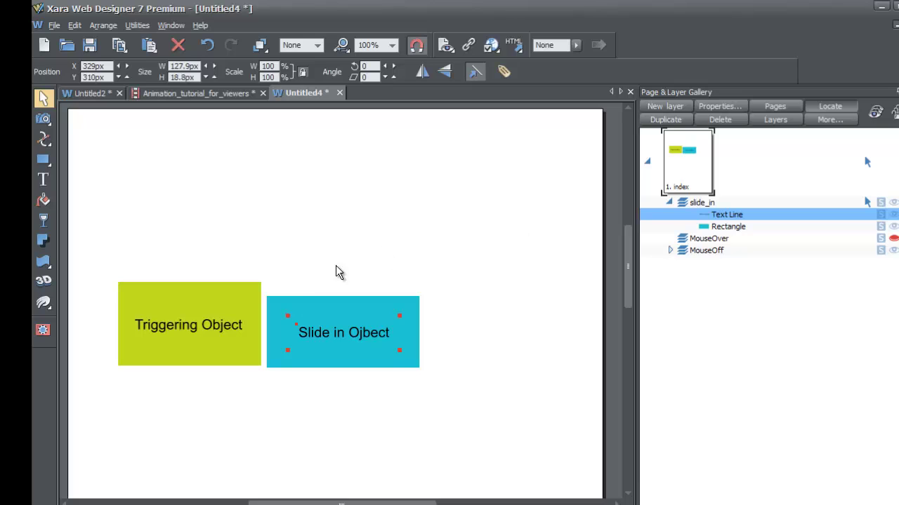
Set the green rectangle's mouse-over web property to show the popup layer slide_in
click(157, 350)
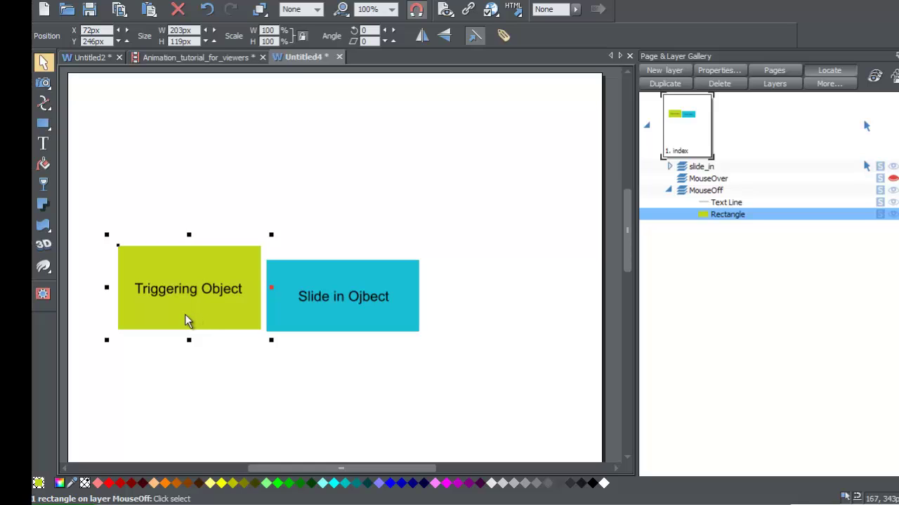
right_click(187, 304)
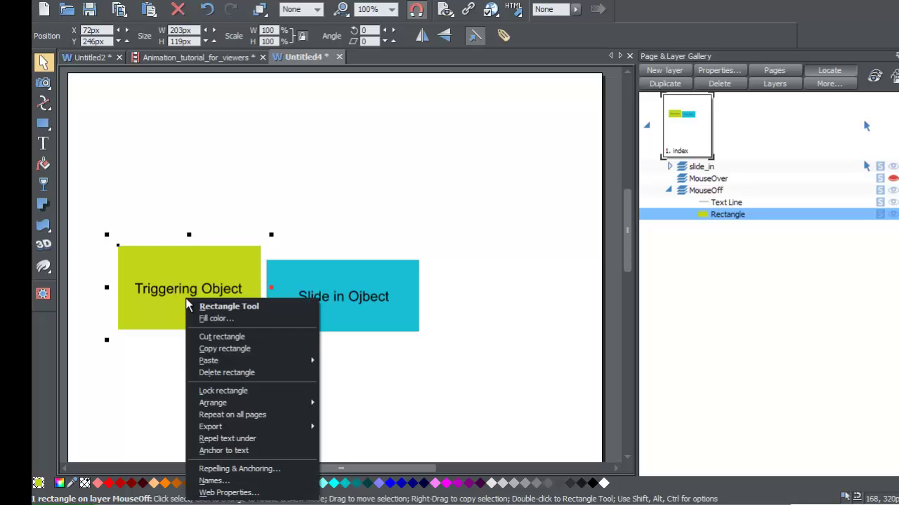
click(228, 493)
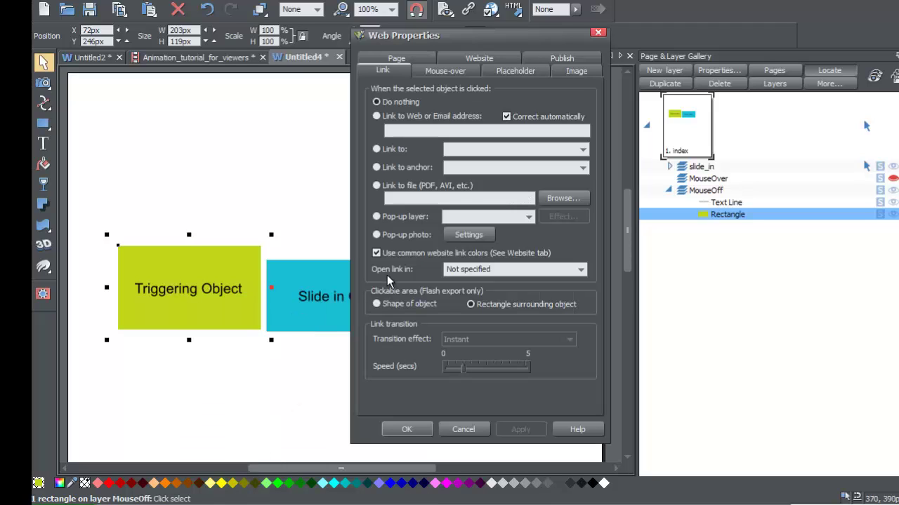
click(441, 71)
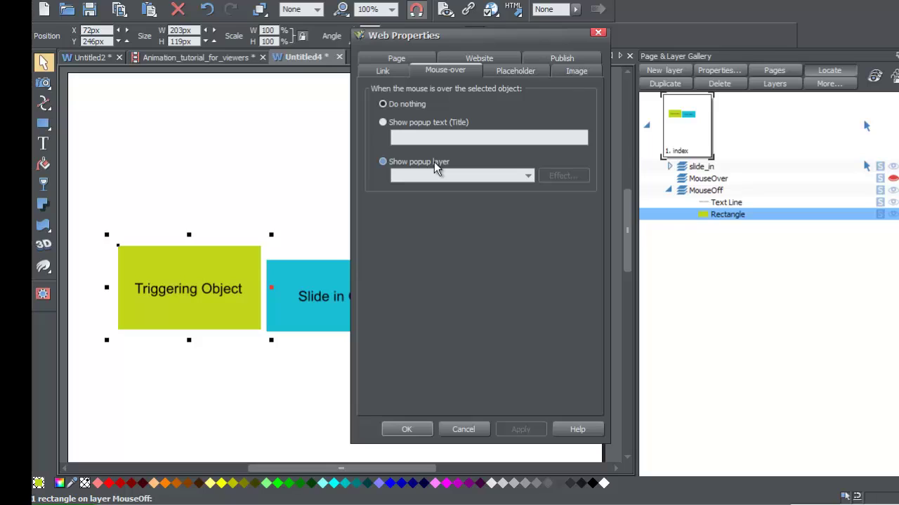
click(384, 161)
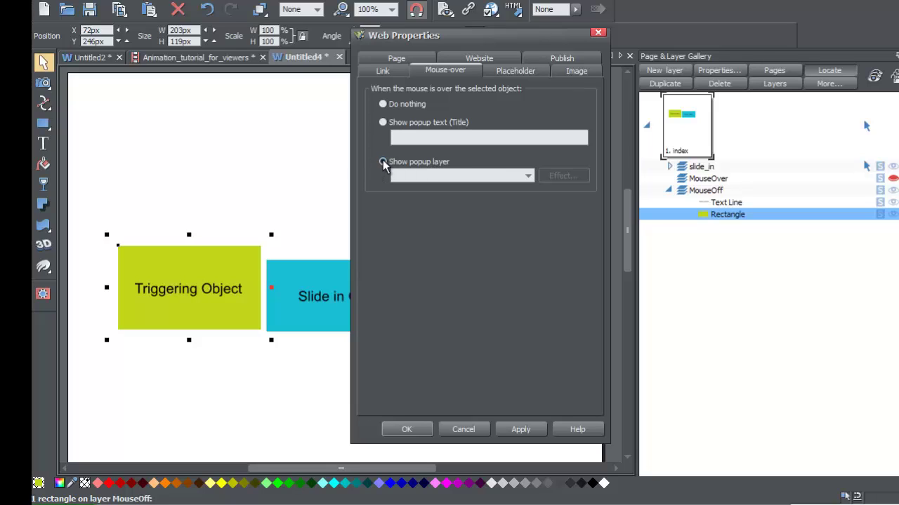
click(527, 176)
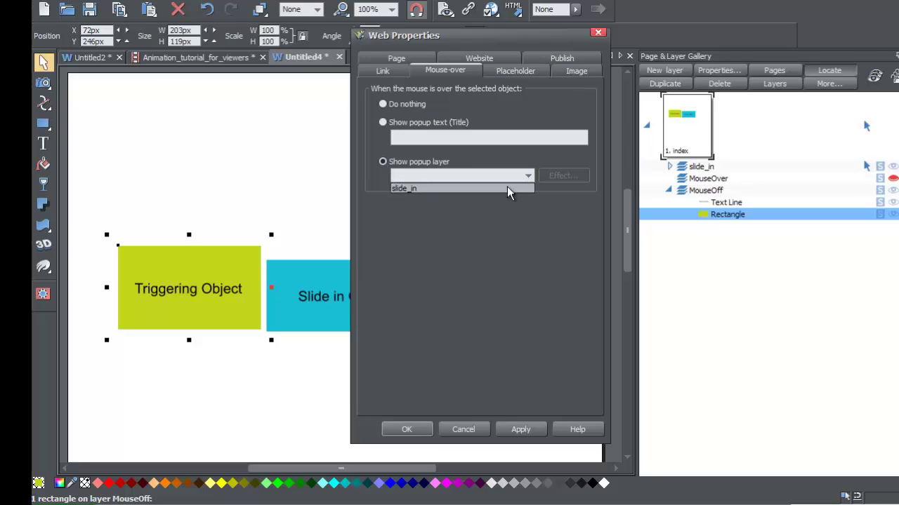
click(507, 188)
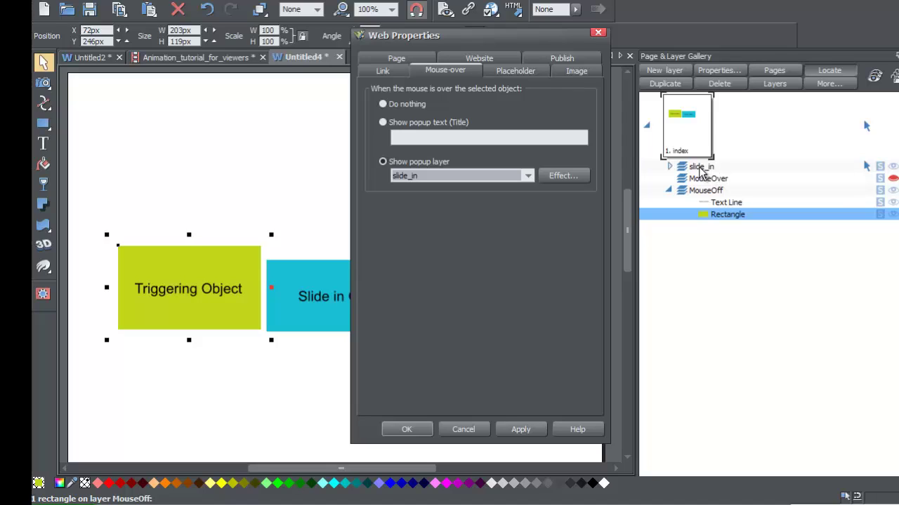
Give the popup layer the "Slide in from top" transition with a short duration near the low end of the 0 to 5 second scale
click(559, 176)
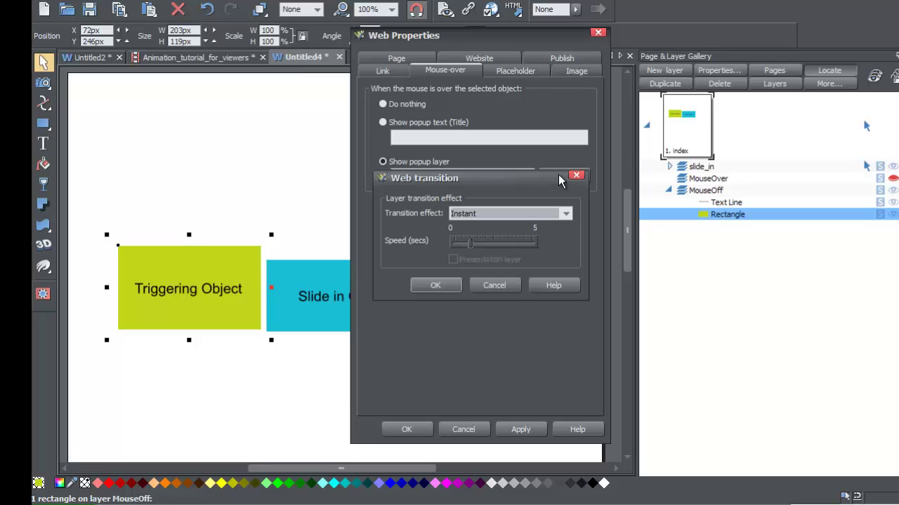
click(557, 215)
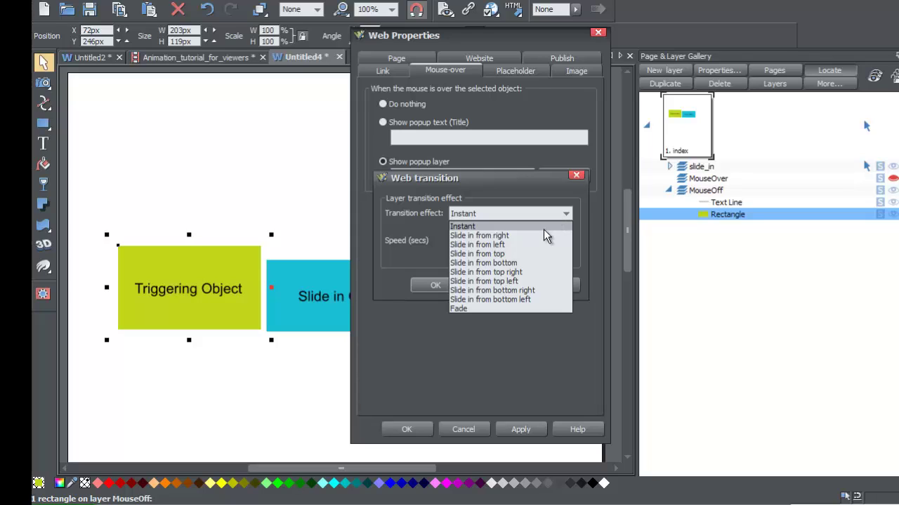
click(528, 254)
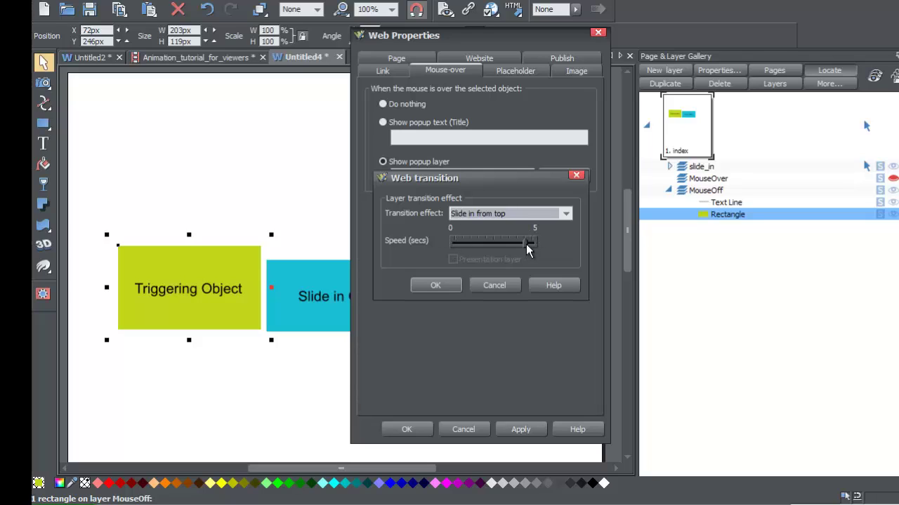
drag(527, 249, 465, 247)
click(436, 286)
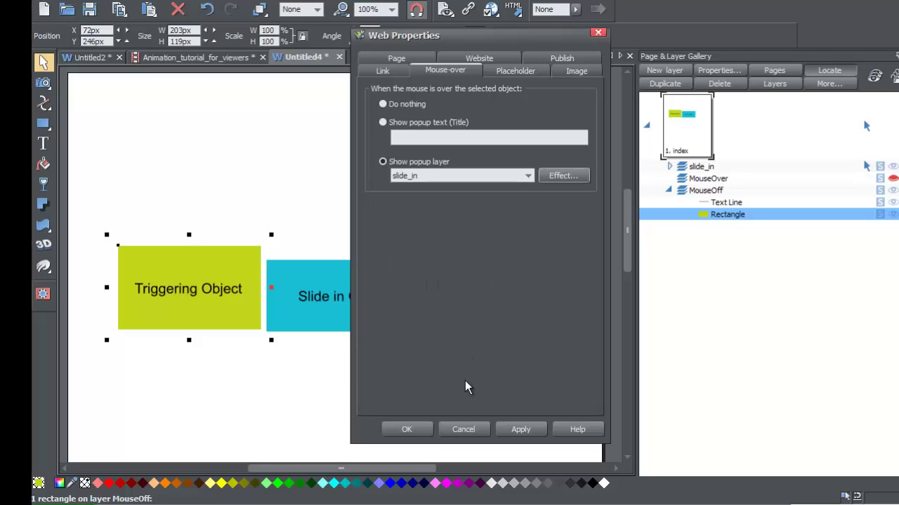
click(405, 429)
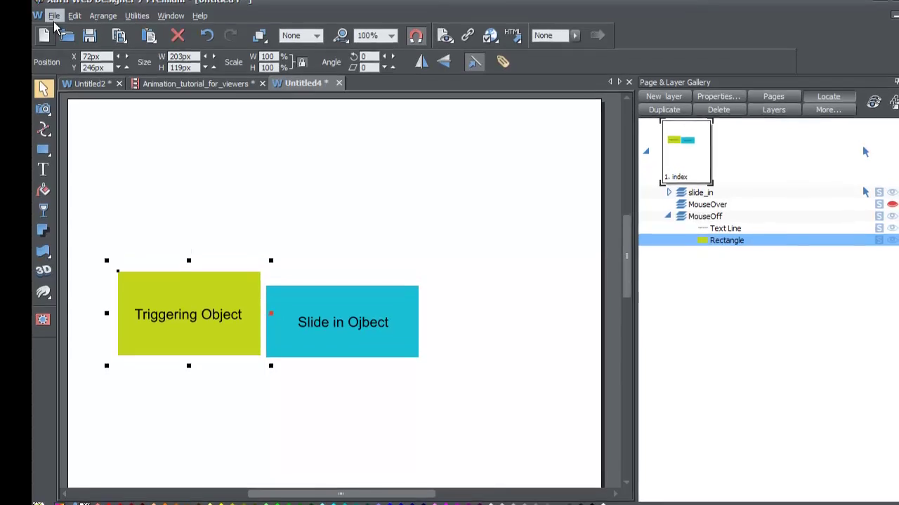
Preview the website and test the mouse-over effect on the triggering object
click(54, 26)
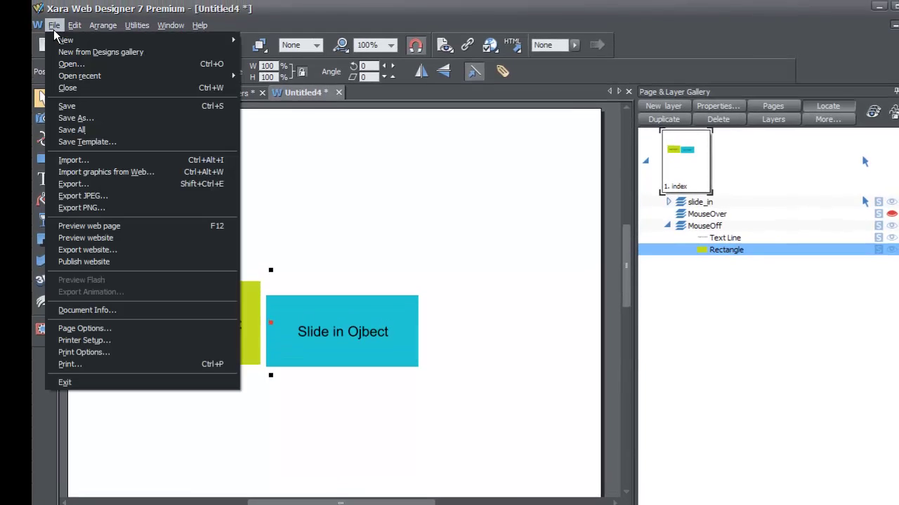
click(73, 237)
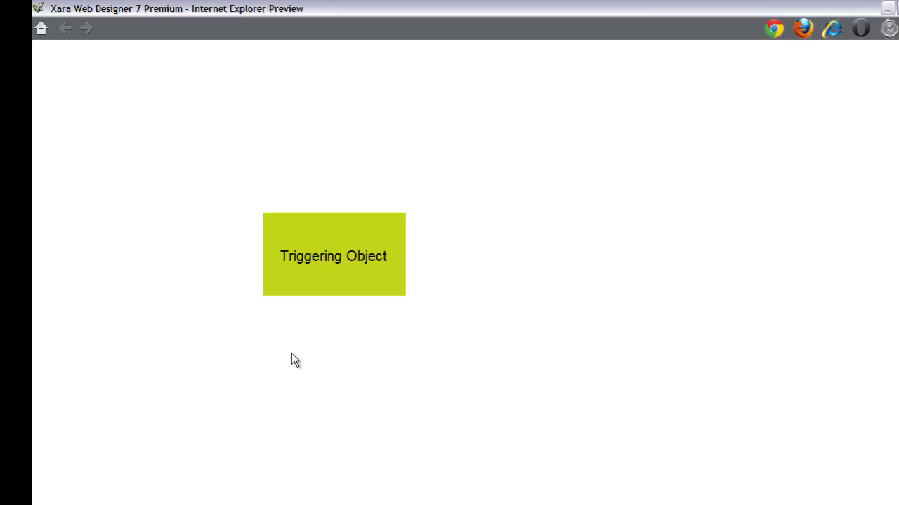
click(331, 290)
mouse_move(339, 280)
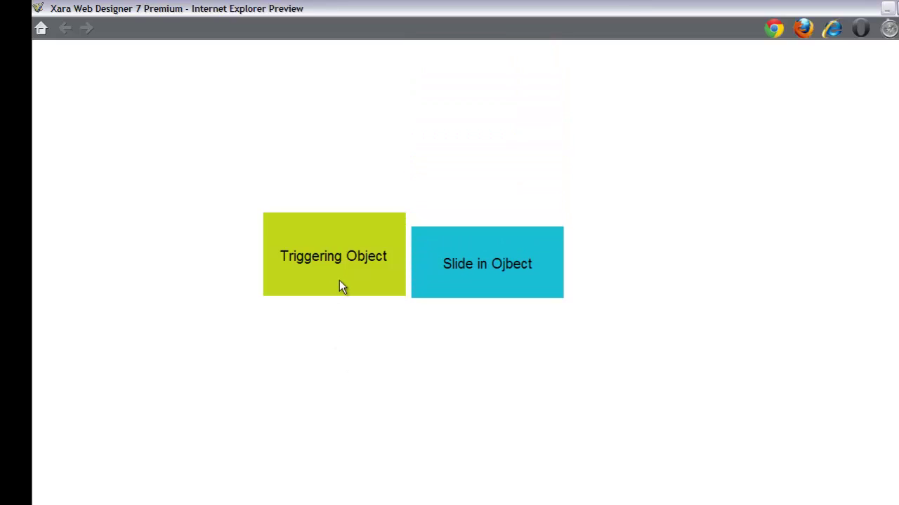
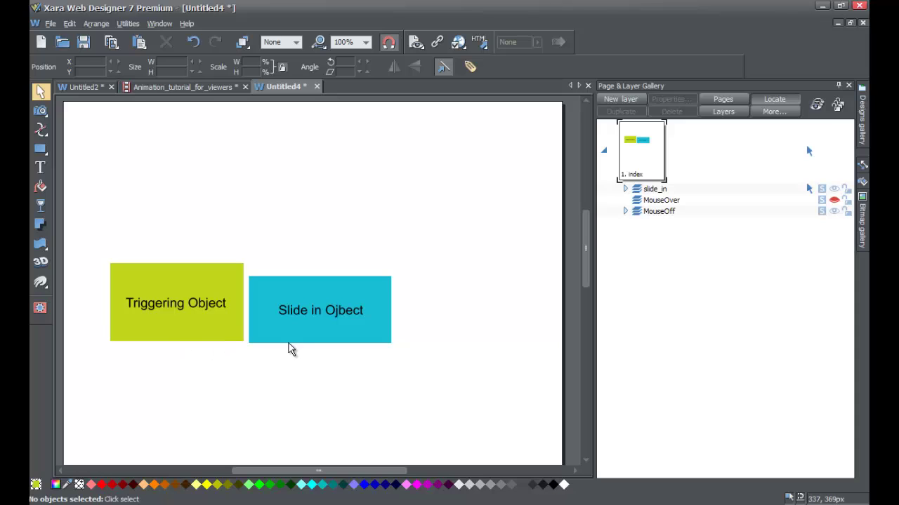
Move the blue rectangle together with its text horizontally to the right, leaving a wide gap beside the green rectangle
drag(233, 366, 400, 271)
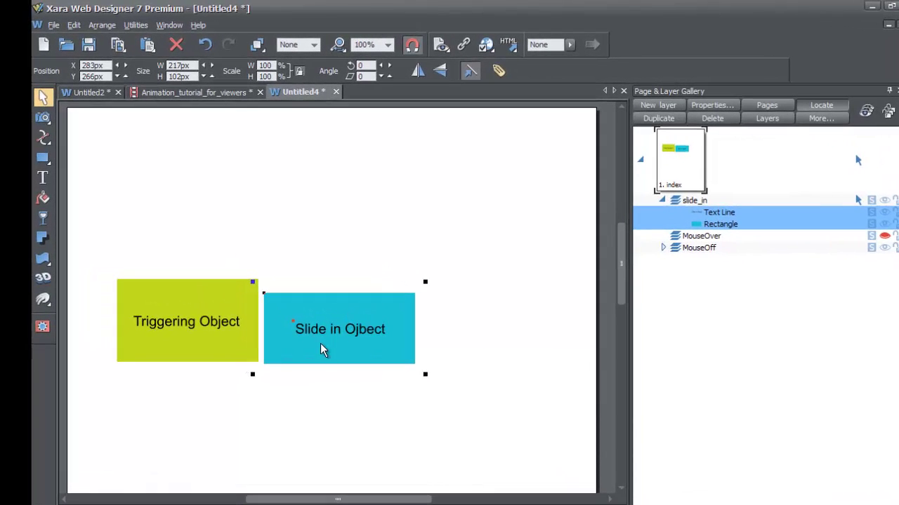
click(478, 381)
drag(449, 390, 252, 277)
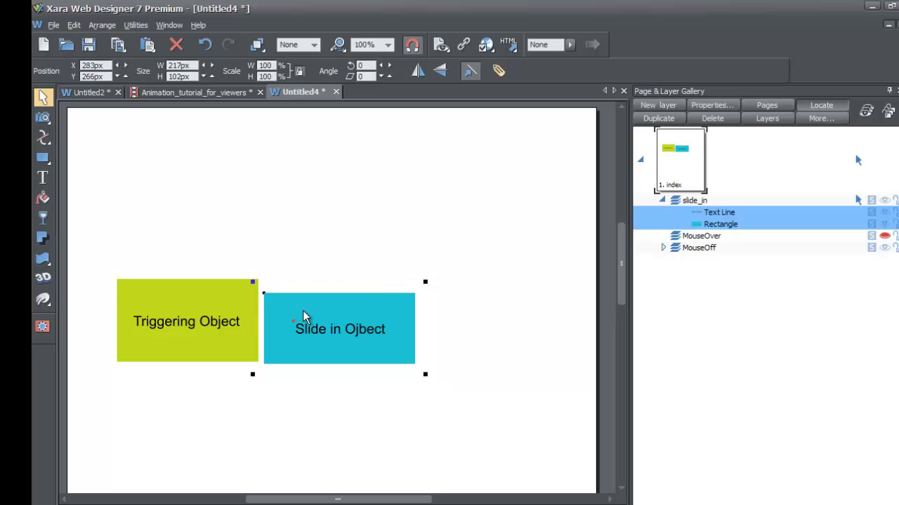
drag(307, 308, 378, 308)
click(365, 271)
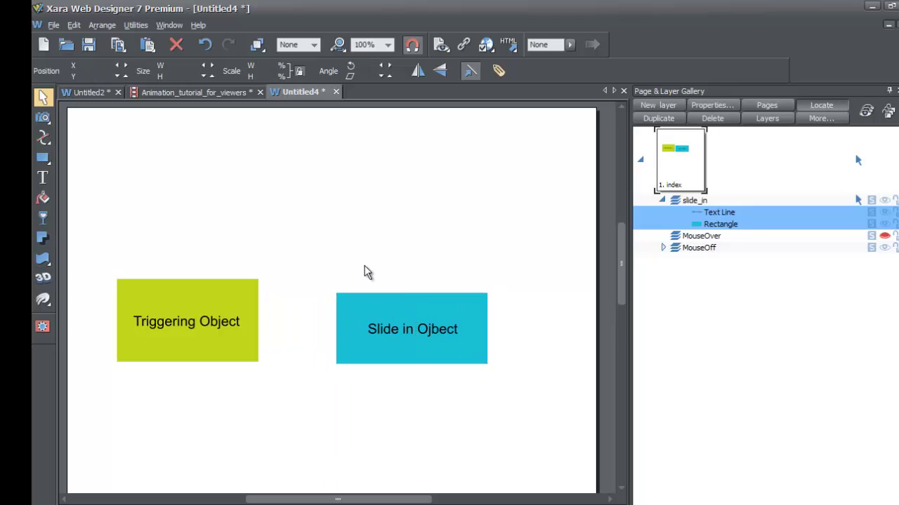
Preview the website, test the slide-in on hovering the triggering object with the wider gap, and close the preview
click(56, 27)
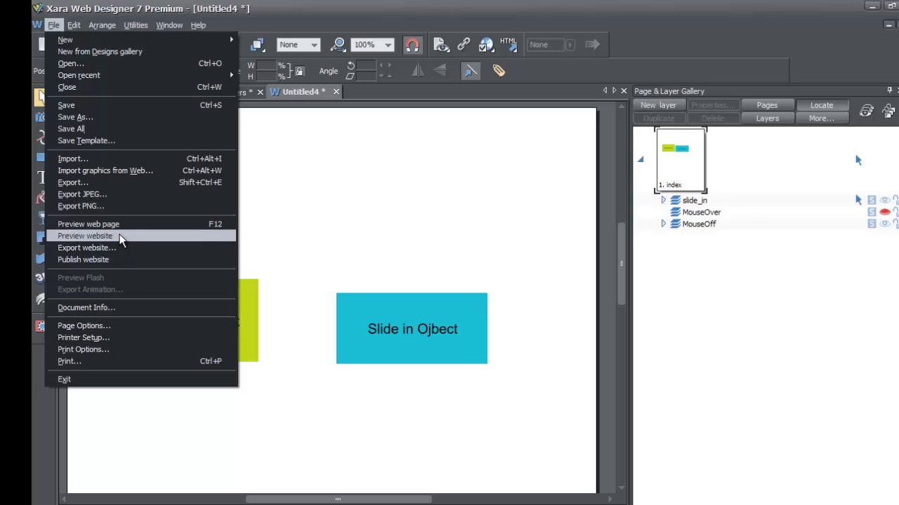
click(85, 235)
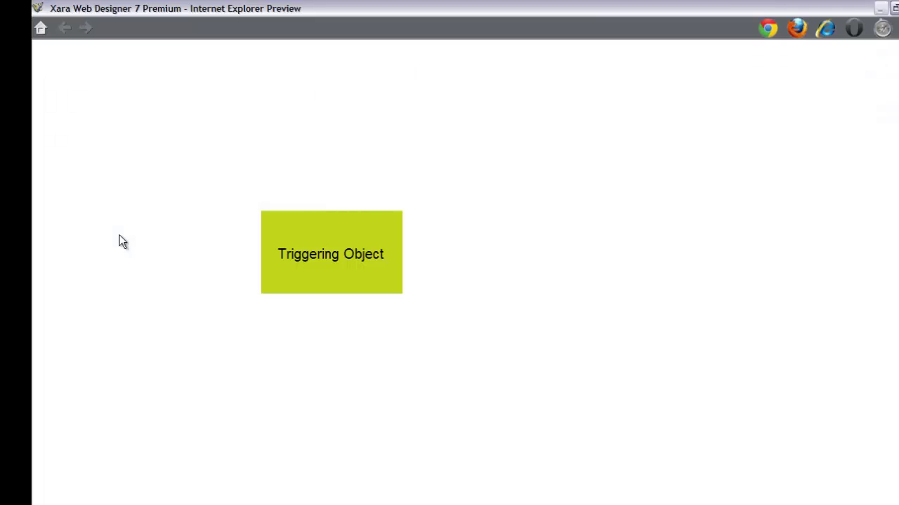
mouse_move(289, 291)
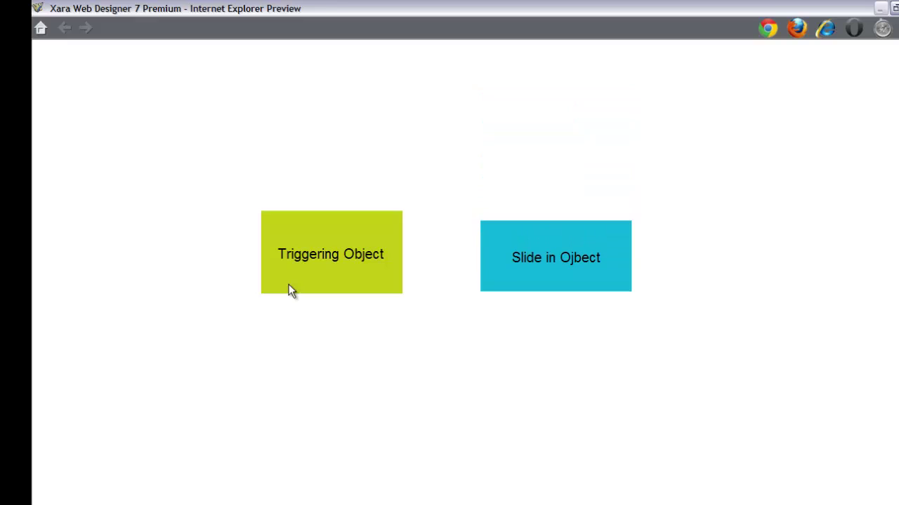
mouse_move(345, 280)
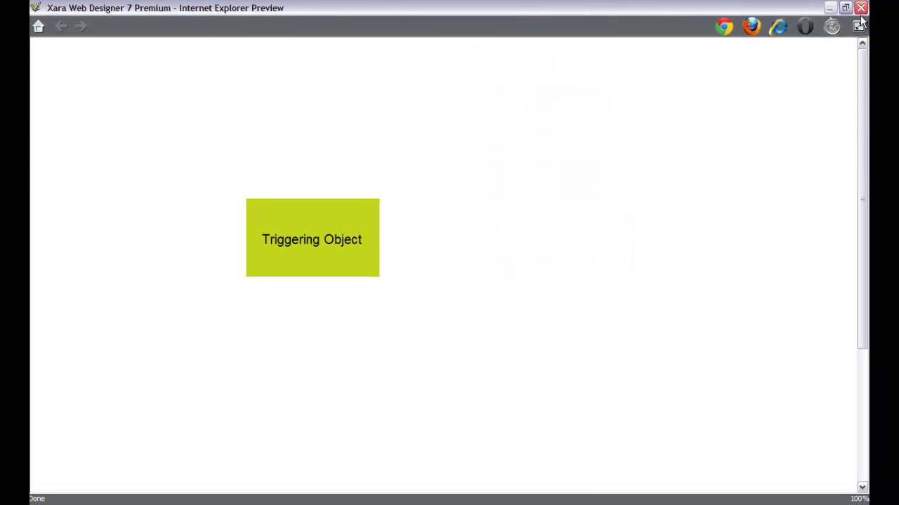
click(865, 8)
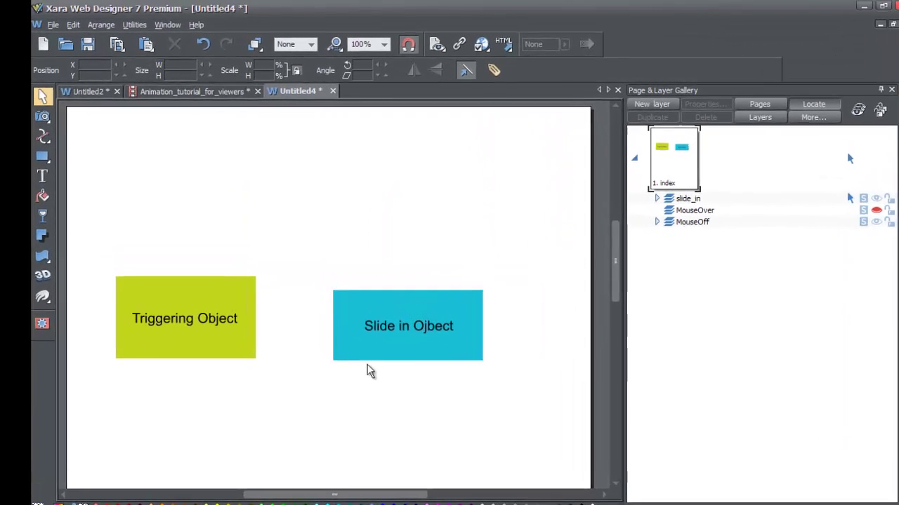
Move the blue rectangle together with its text directly above the green rectangle, to about X 66 px, Y 143 px
drag(312, 351, 500, 275)
drag(473, 317, 247, 229)
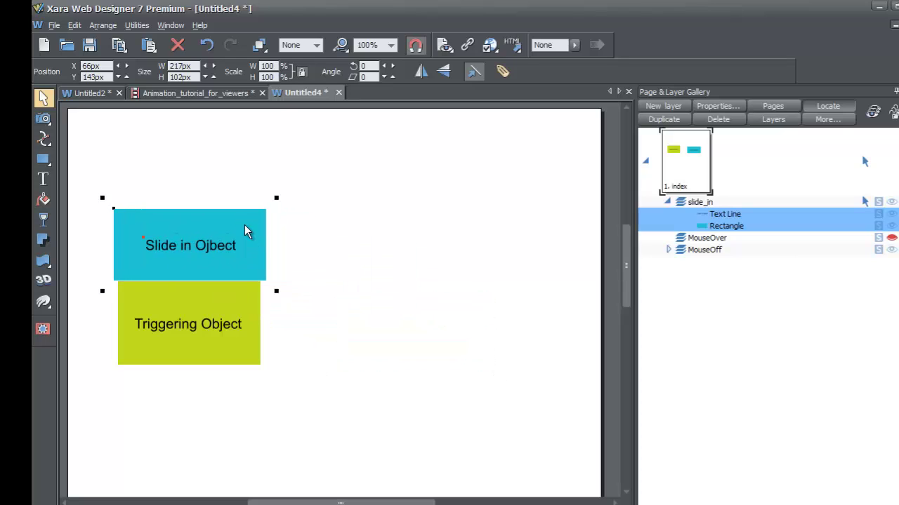
click(315, 251)
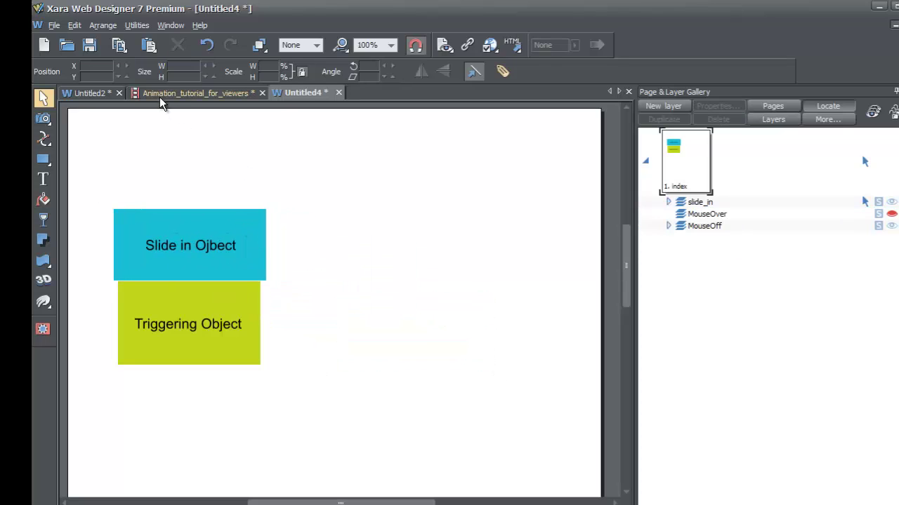
Preview the website, test the mouse-over effect with the blue object above the triggering object, and close the preview
click(52, 26)
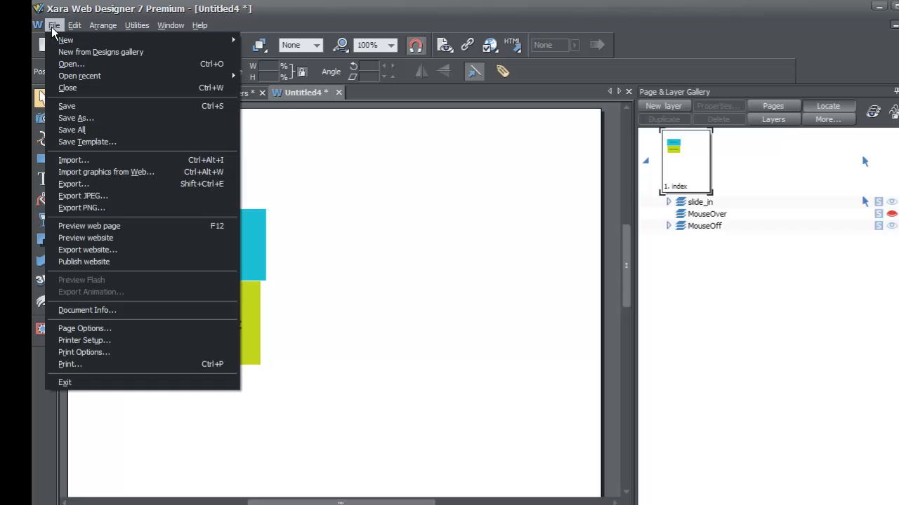
click(86, 237)
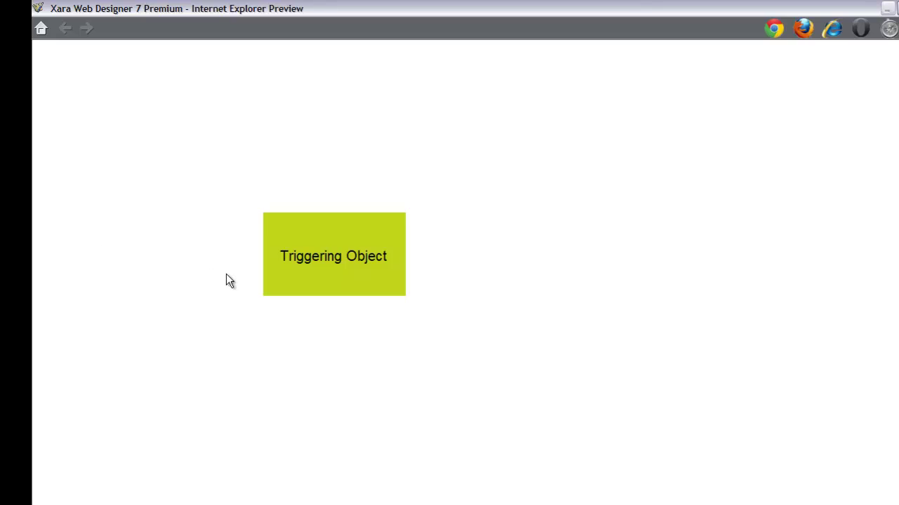
mouse_move(290, 285)
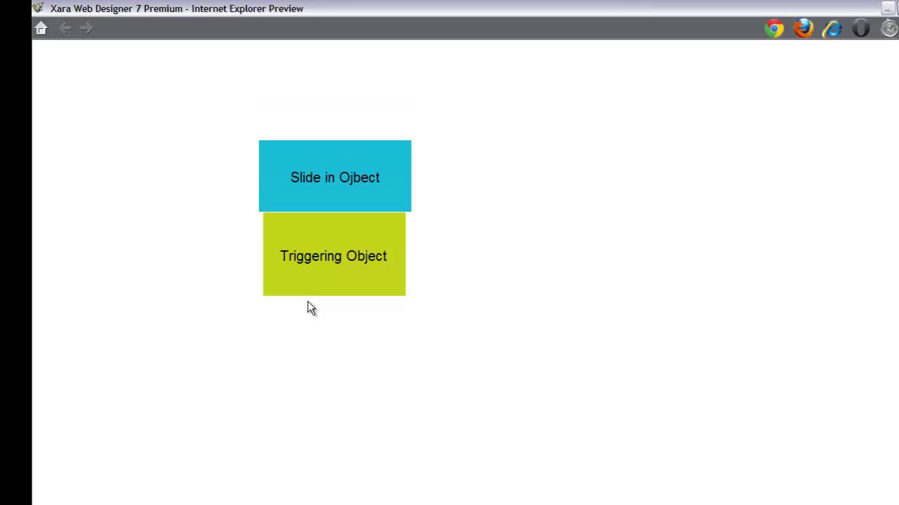
mouse_move(356, 283)
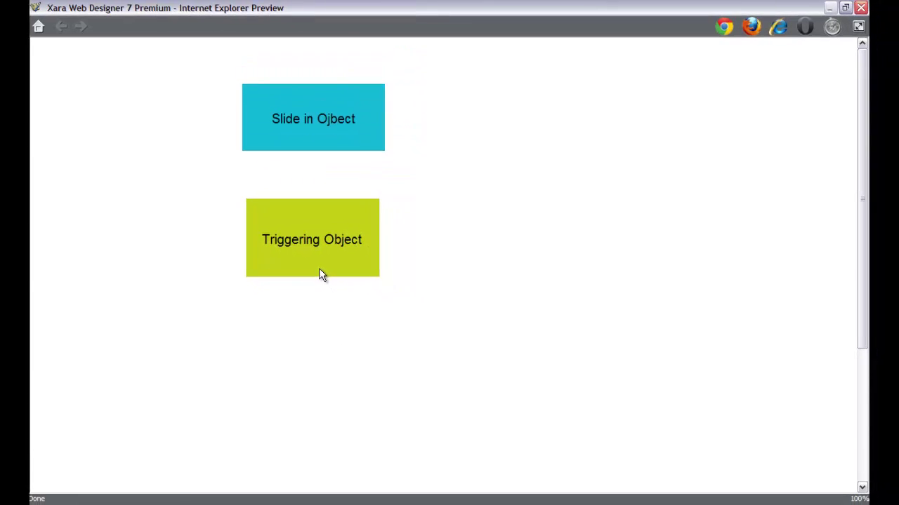
mouse_move(321, 274)
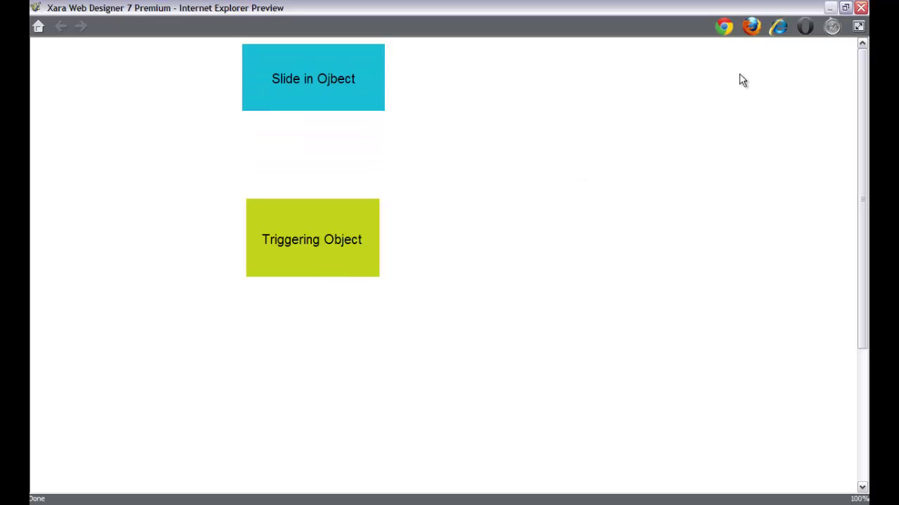
click(861, 7)
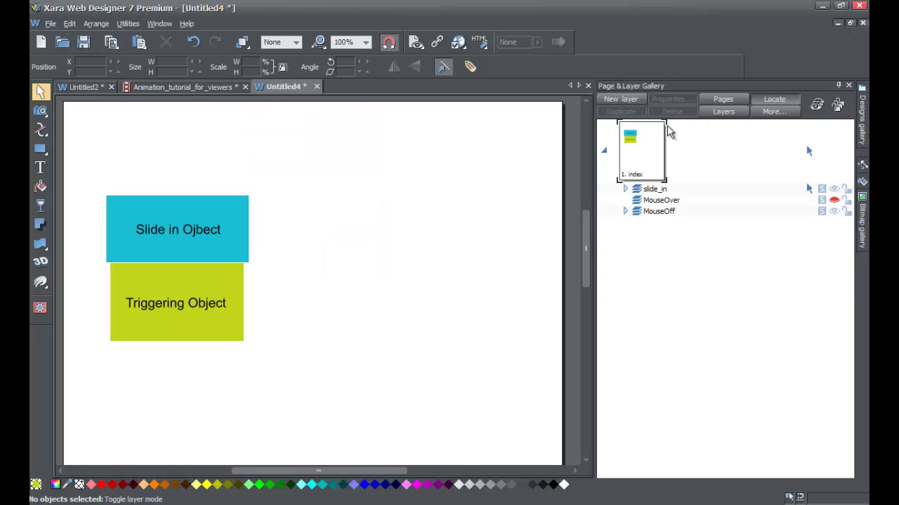
click(217, 351)
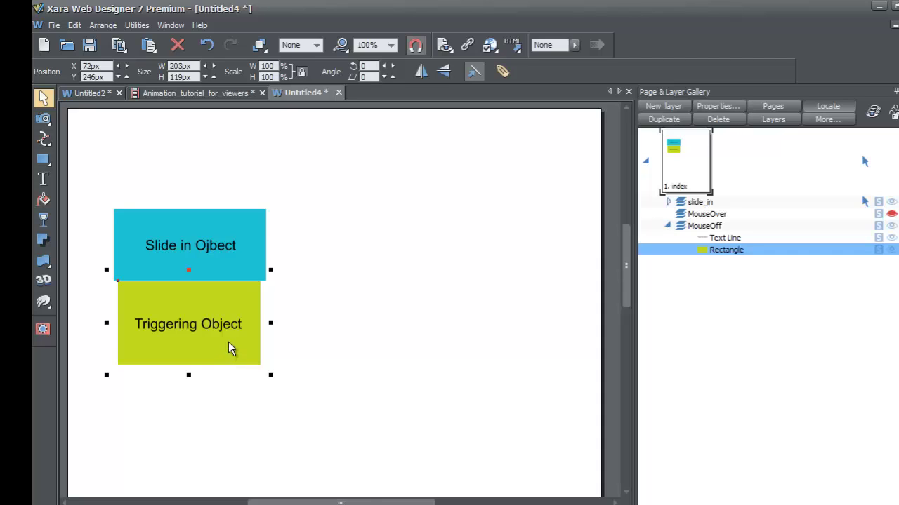
right_click(229, 343)
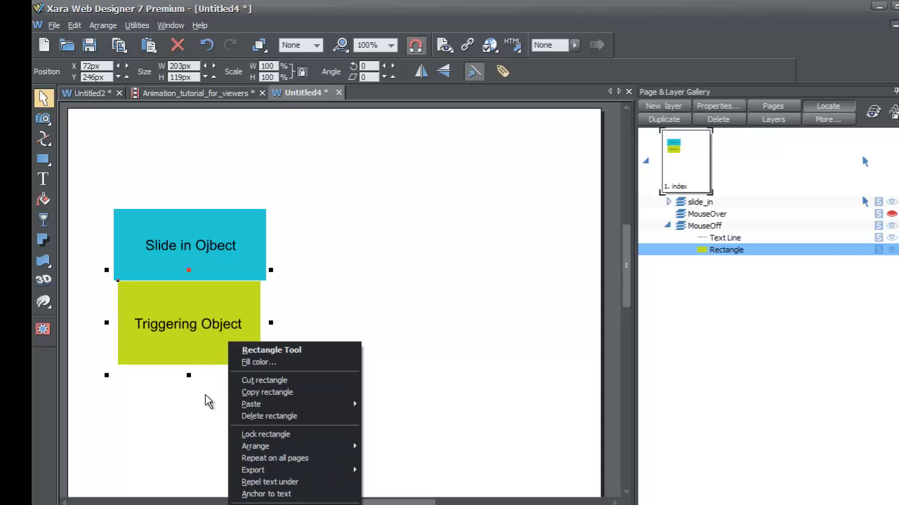
click(149, 396)
Move both rectangles and their texts together towards the top of the page, to about X 117 px, Y 32 px
drag(88, 391, 320, 166)
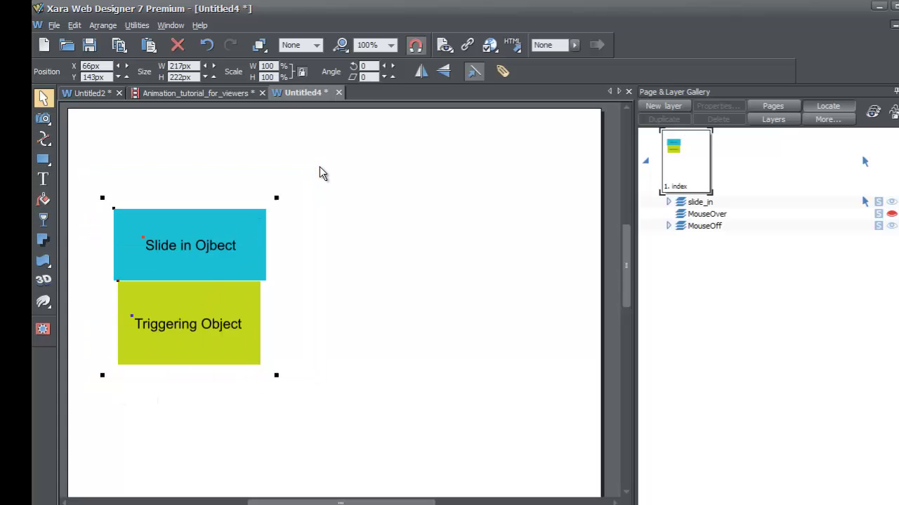
drag(239, 227, 275, 150)
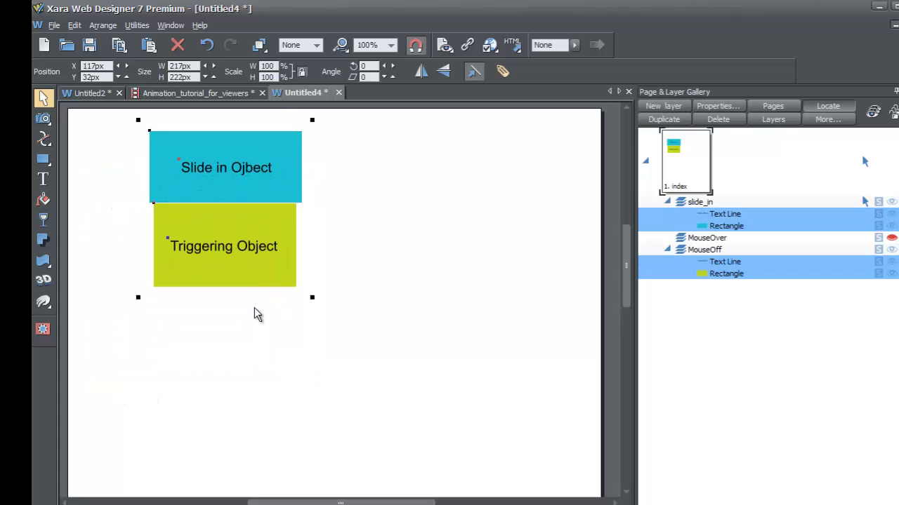
click(251, 322)
Change the green rectangle's mouse-over transition effect for the slide_in popup layer to "Slide in from left"
right_click(231, 273)
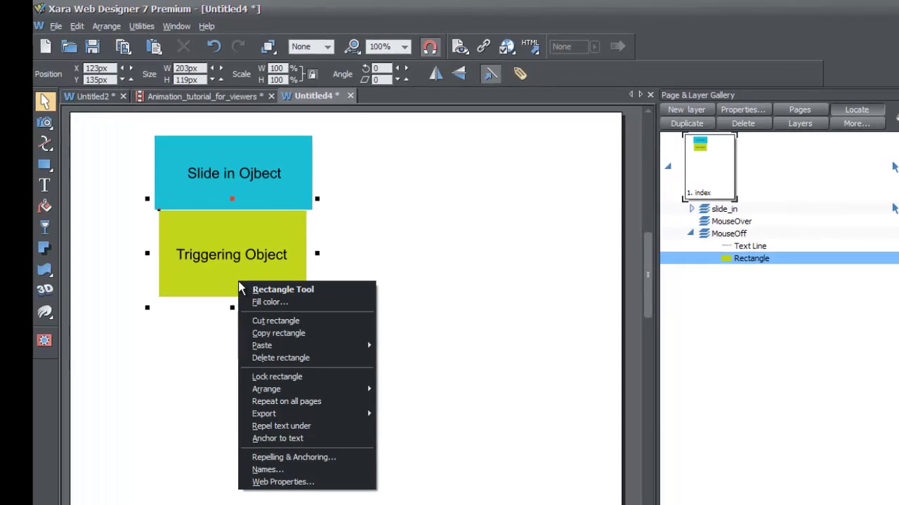
click(254, 482)
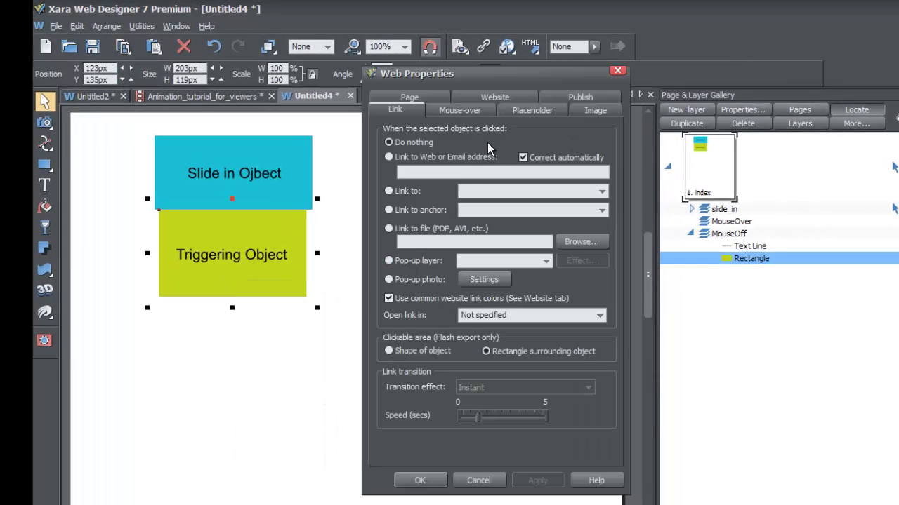
click(456, 112)
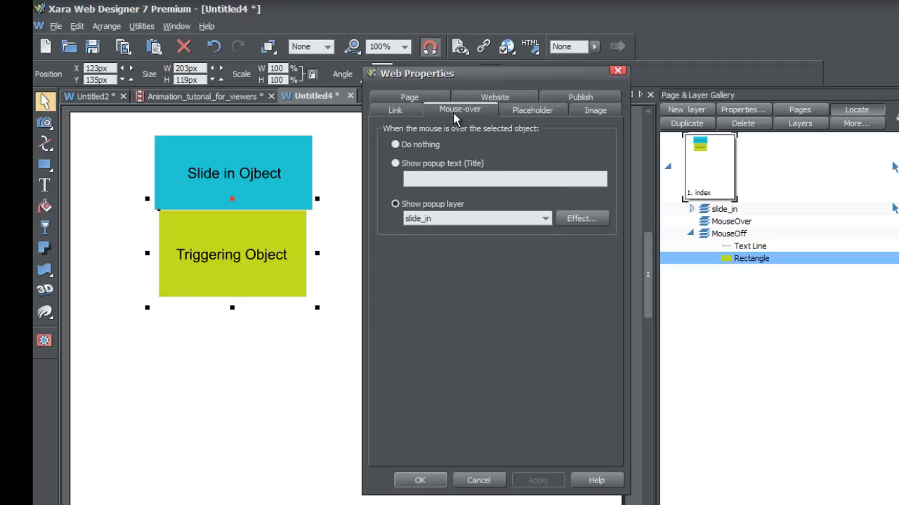
click(570, 220)
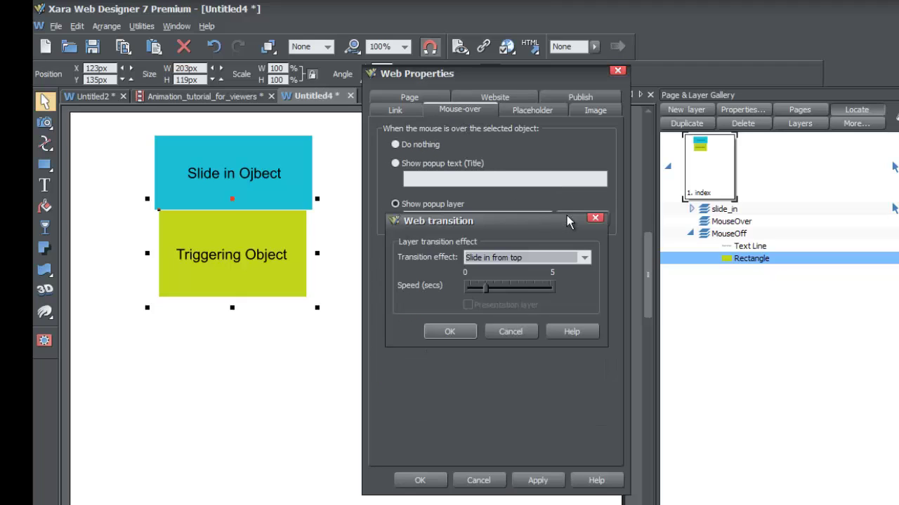
click(583, 258)
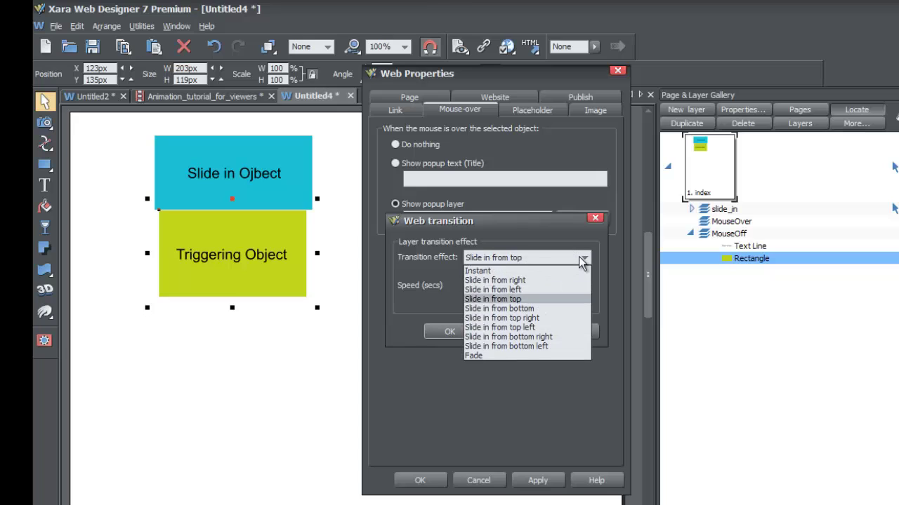
click(537, 289)
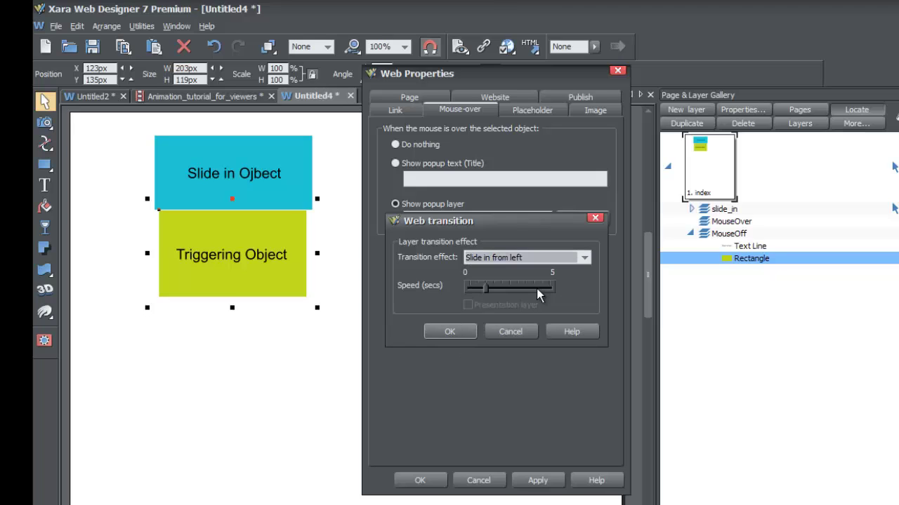
click(452, 332)
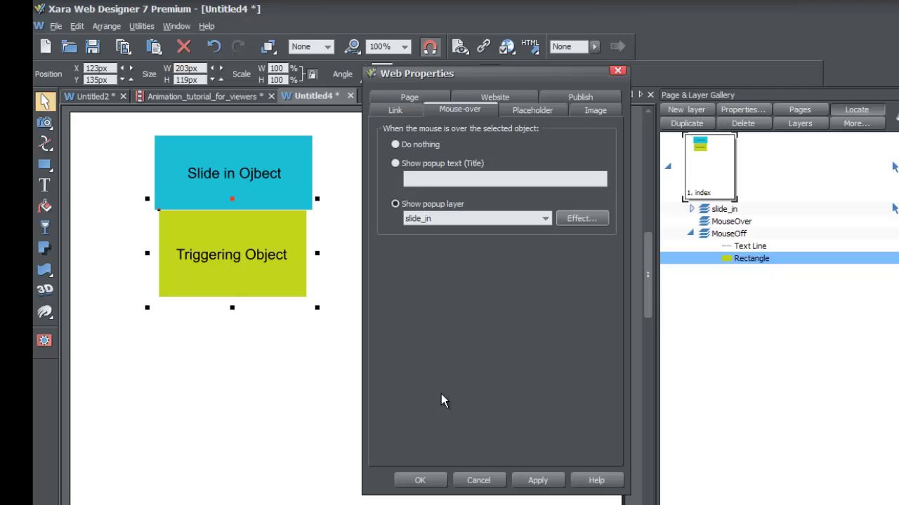
click(418, 480)
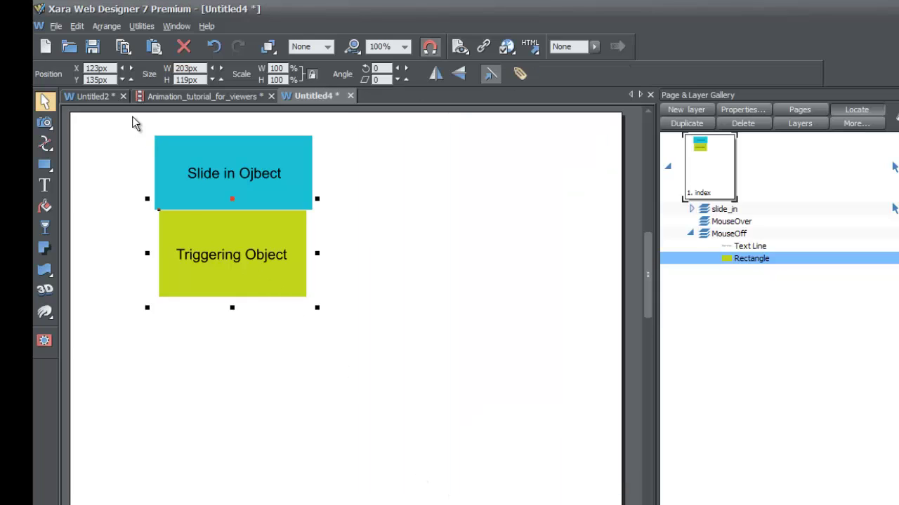
Preview the website and test the slide-in from the left by hovering over the triggering object
click(56, 26)
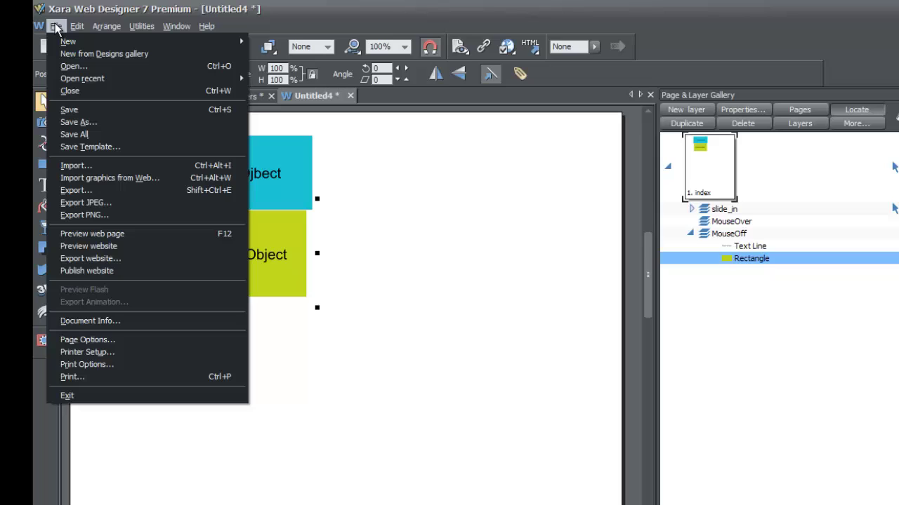
click(101, 245)
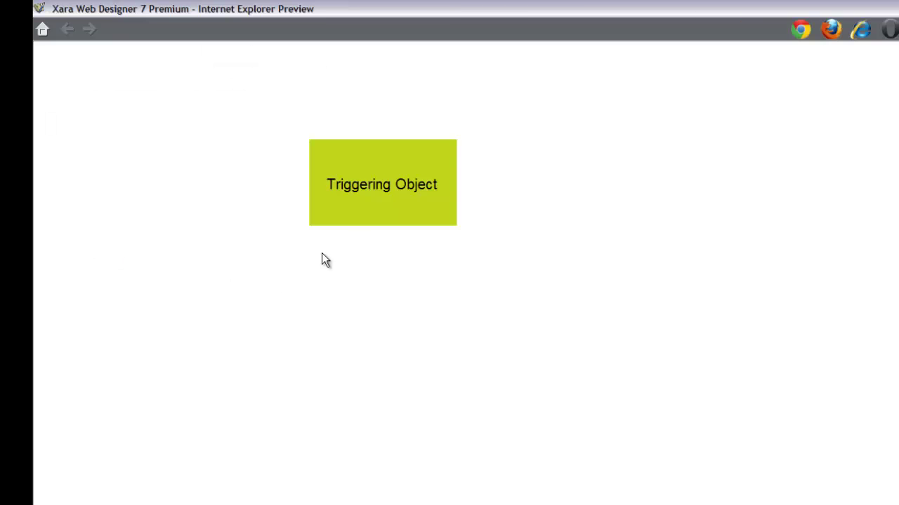
mouse_move(354, 220)
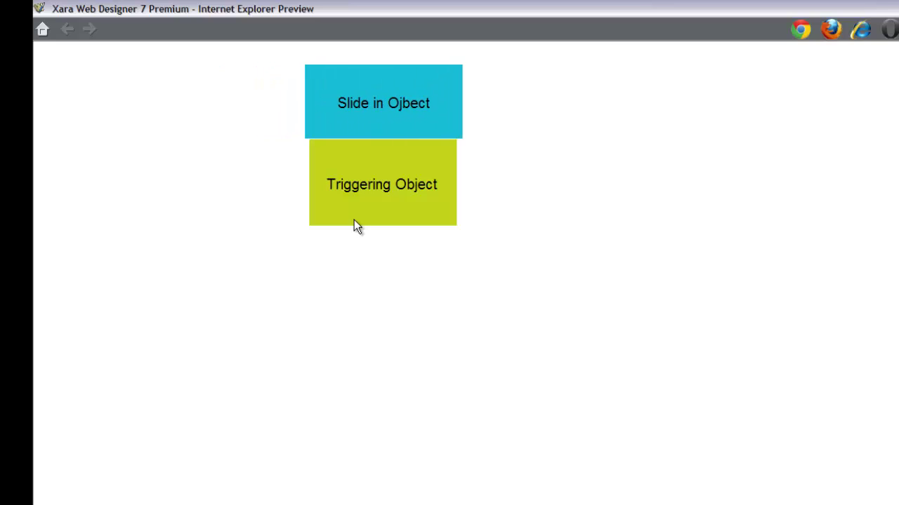
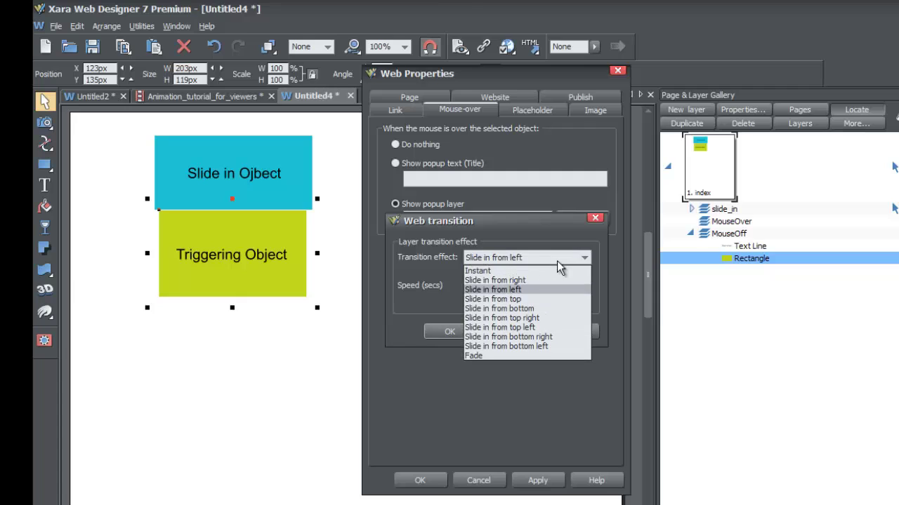
Set the slide_in popup layer's mouse-over transition effect to Fade and apply the web properties
click(502, 356)
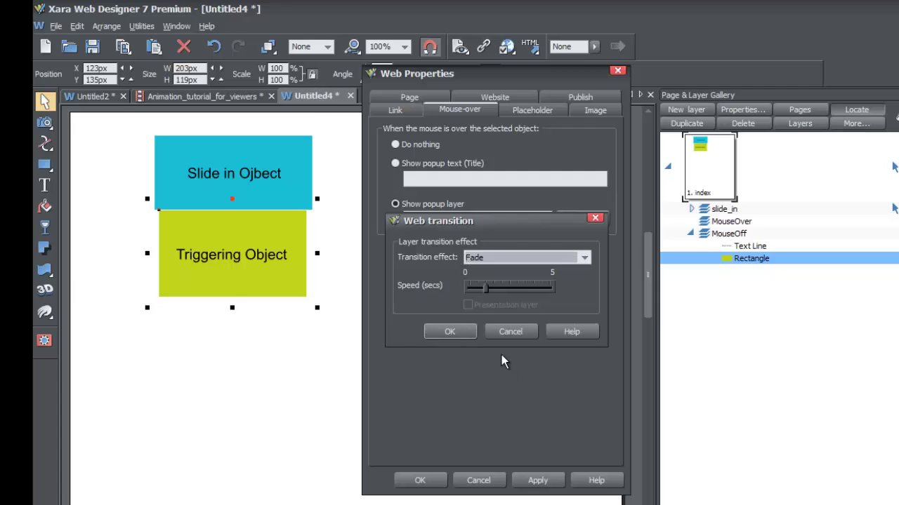
click(459, 336)
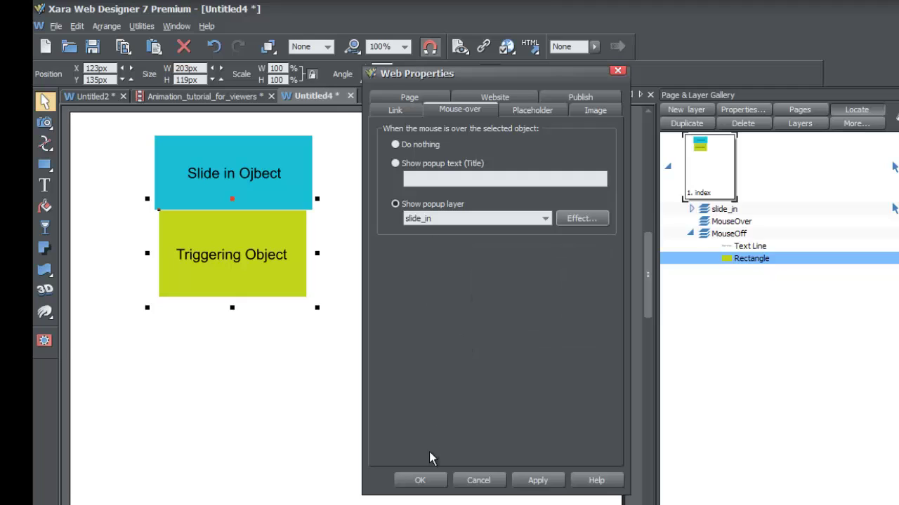
click(421, 481)
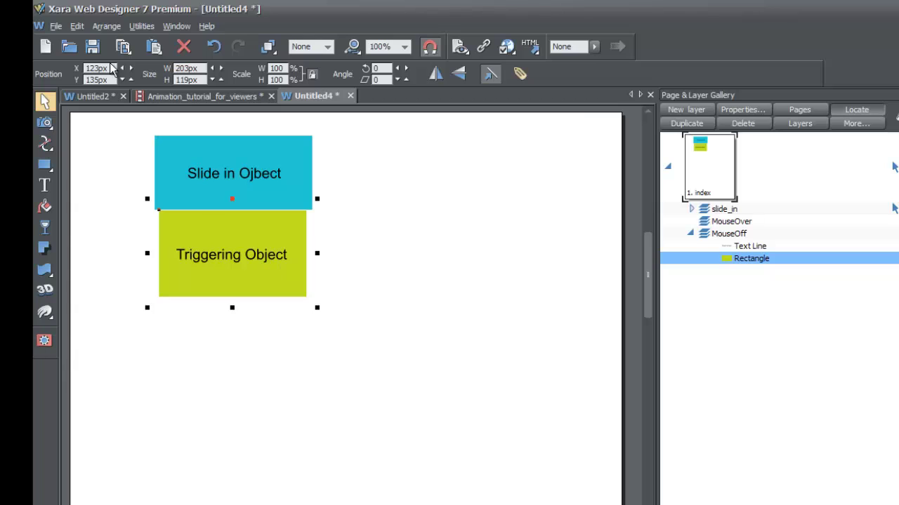
Preview the website with the Fade effect and open the preview in Firefox
click(56, 26)
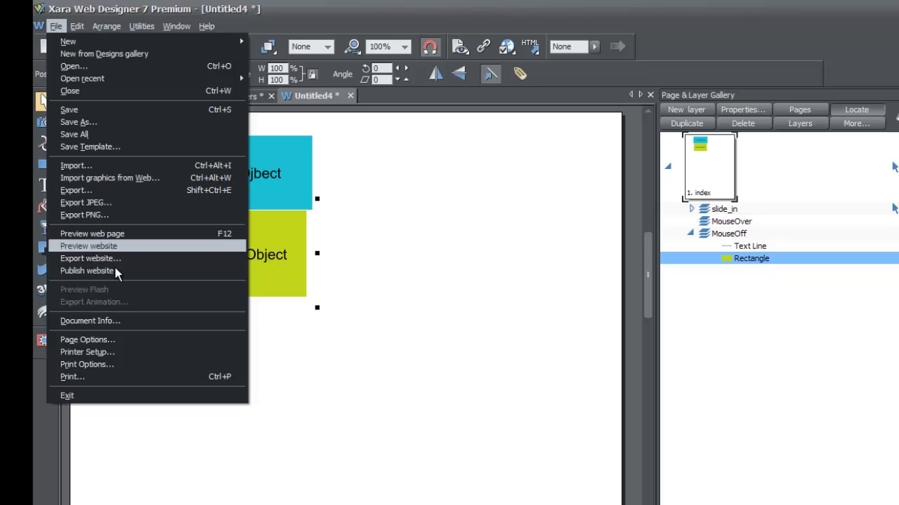
click(119, 246)
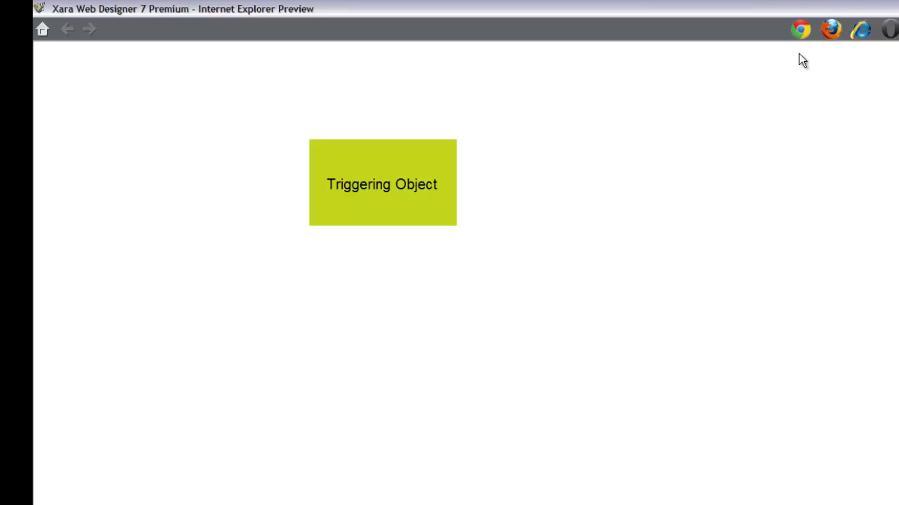
click(829, 36)
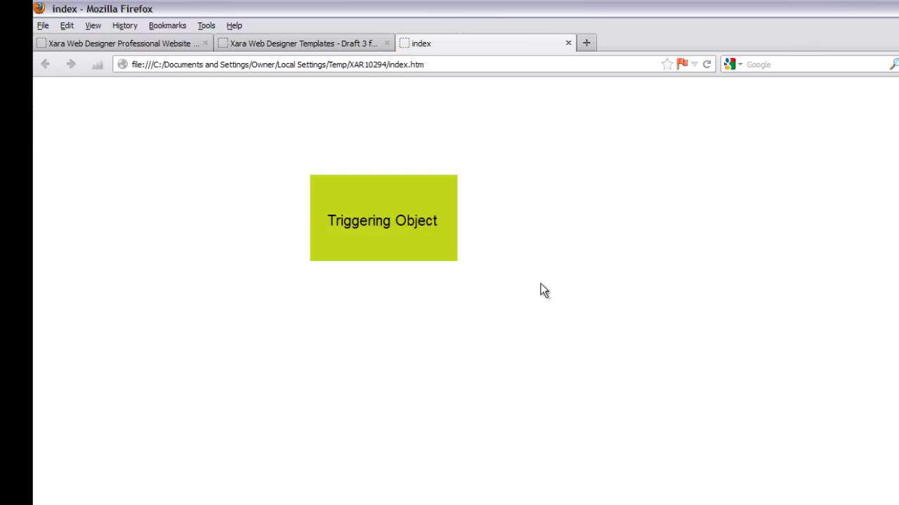
Test the Fade effect on the triggering object in Firefox, then return to the Xara preview and close it
mouse_move(383, 250)
key(alt+F4)
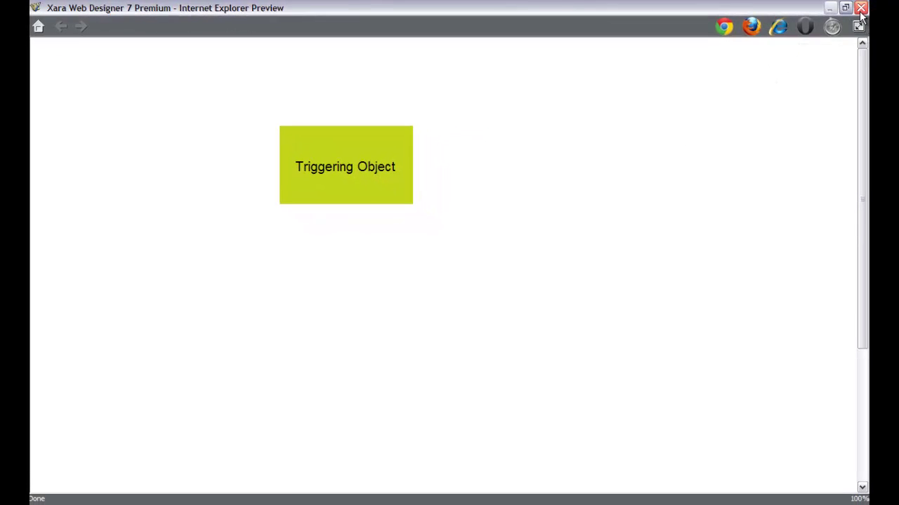
click(859, 8)
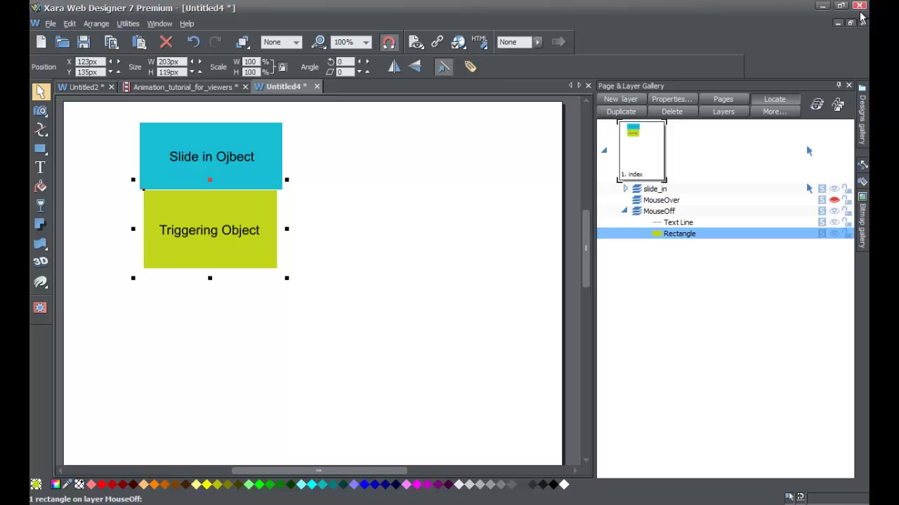
Set the green rectangle's mouse-over transition effect for the slide_in popup layer to Instant and apply the web properties
right_click(220, 266)
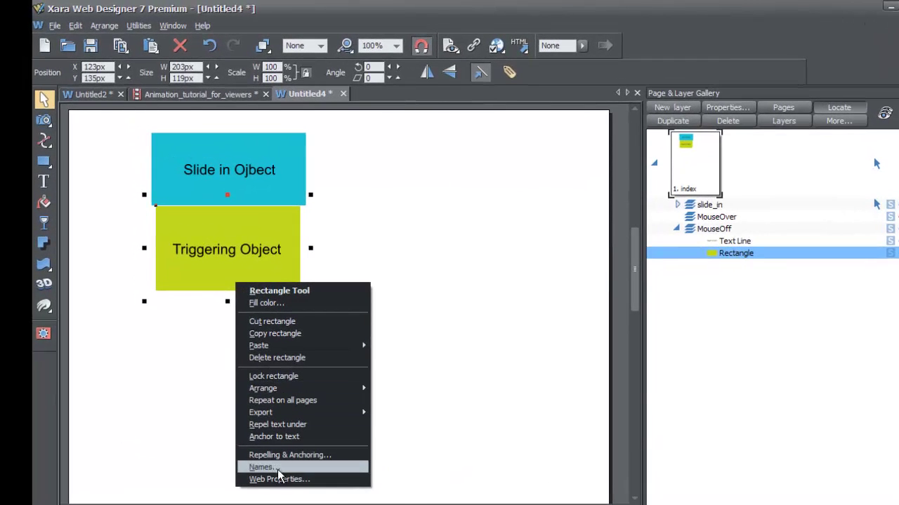
click(279, 479)
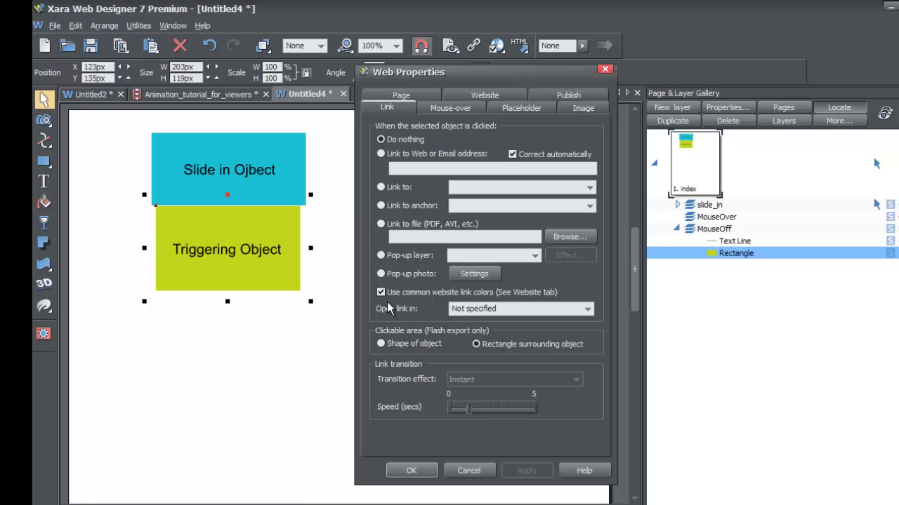
click(451, 109)
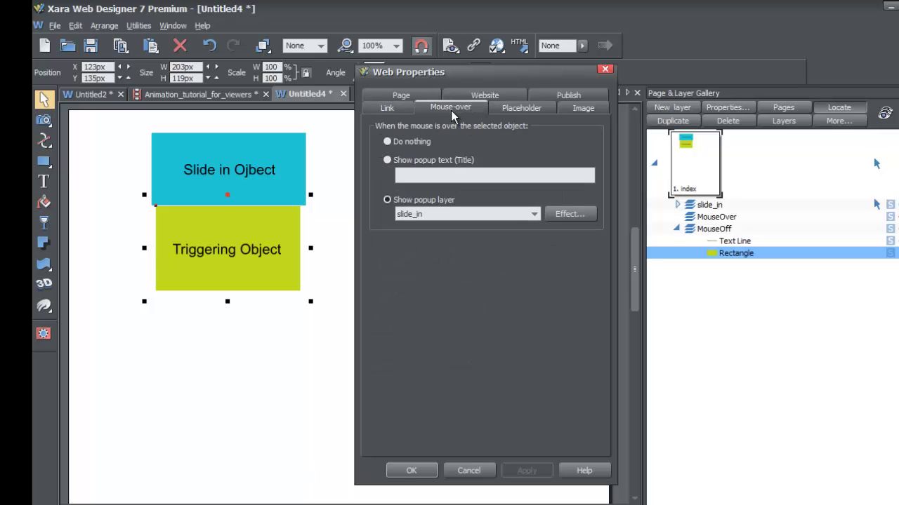
click(558, 217)
click(534, 254)
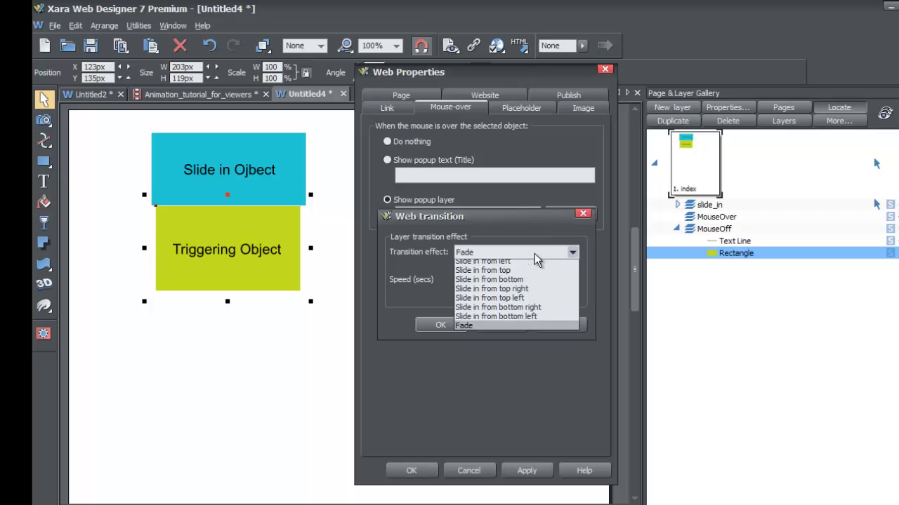
scroll(530, 260, up, 2)
click(520, 261)
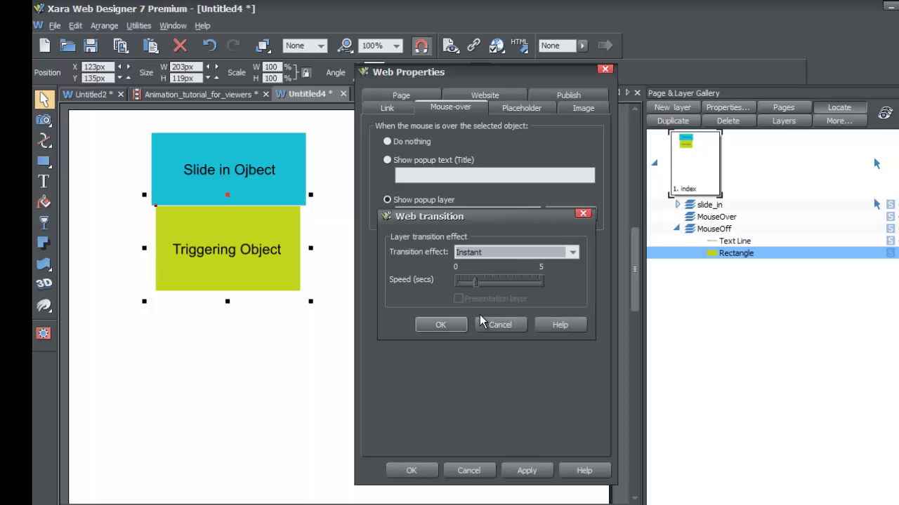
click(451, 322)
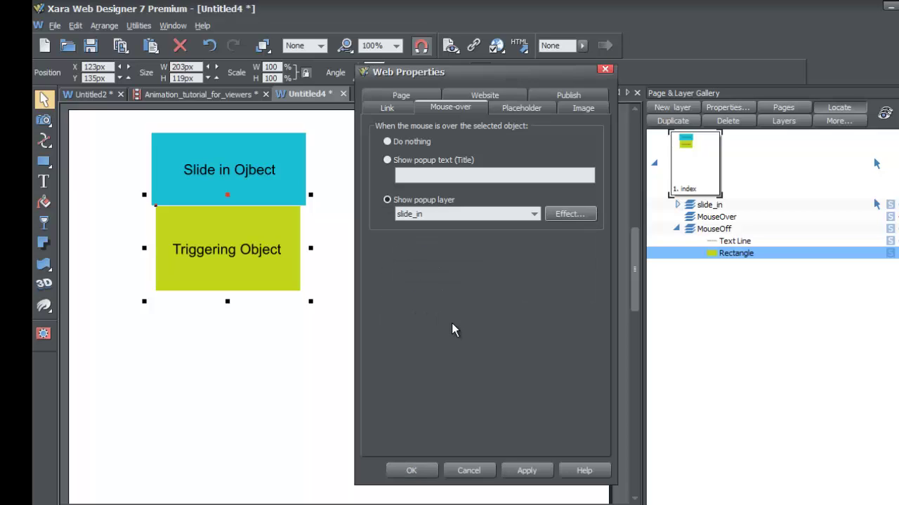
click(525, 470)
click(419, 473)
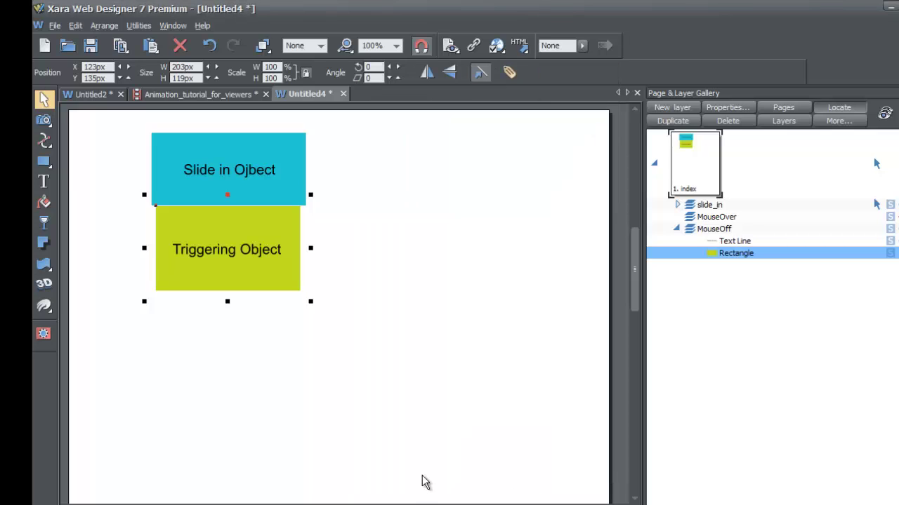
Preview the website and test the Instant pop-up by moving the pointer over the triggering object
click(57, 29)
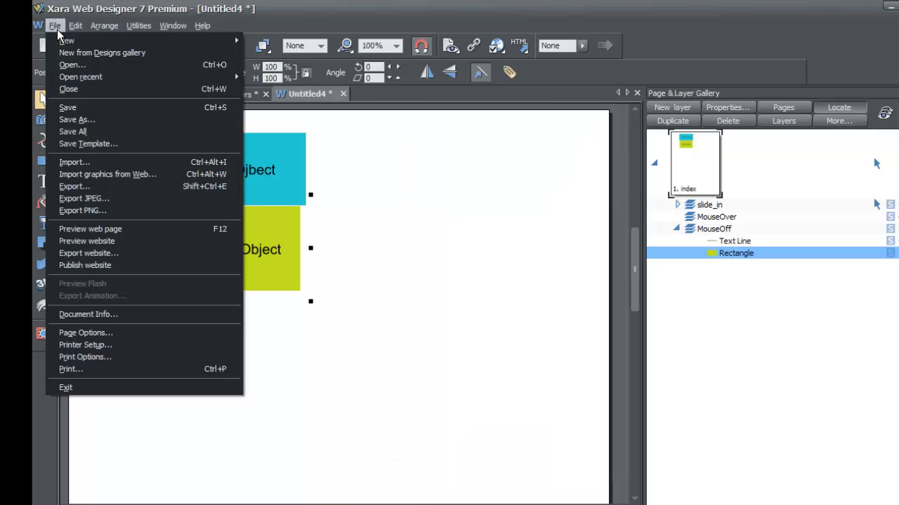
click(116, 241)
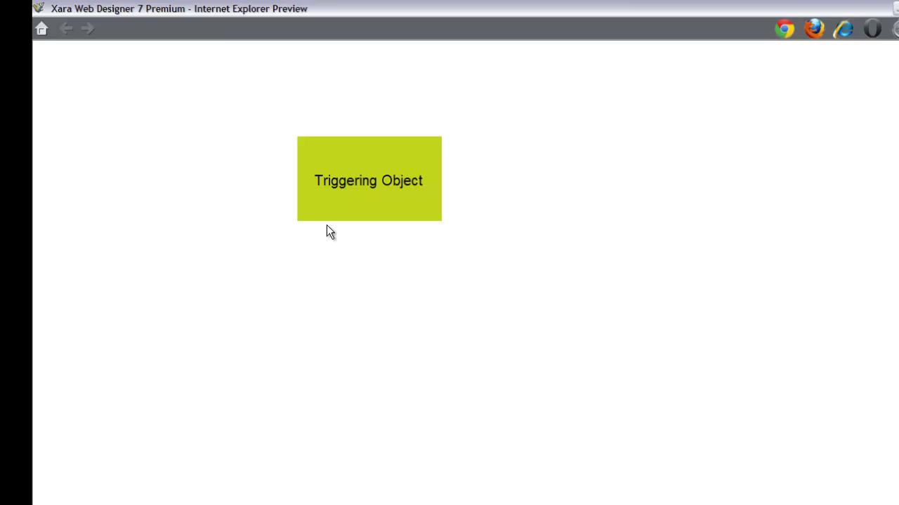
mouse_move(372, 222)
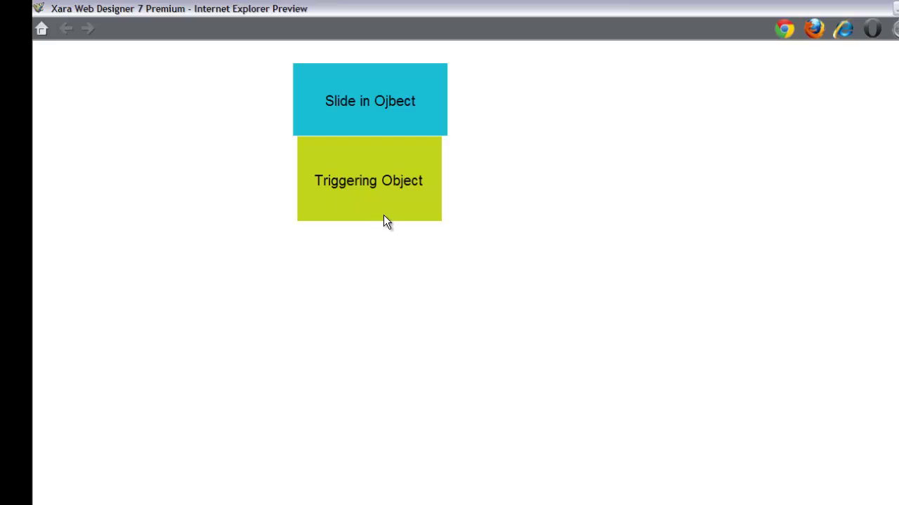
Open the preview in Firefox, test the Instant pop-up there, and return to Xara Web Designer to close the preview
click(812, 30)
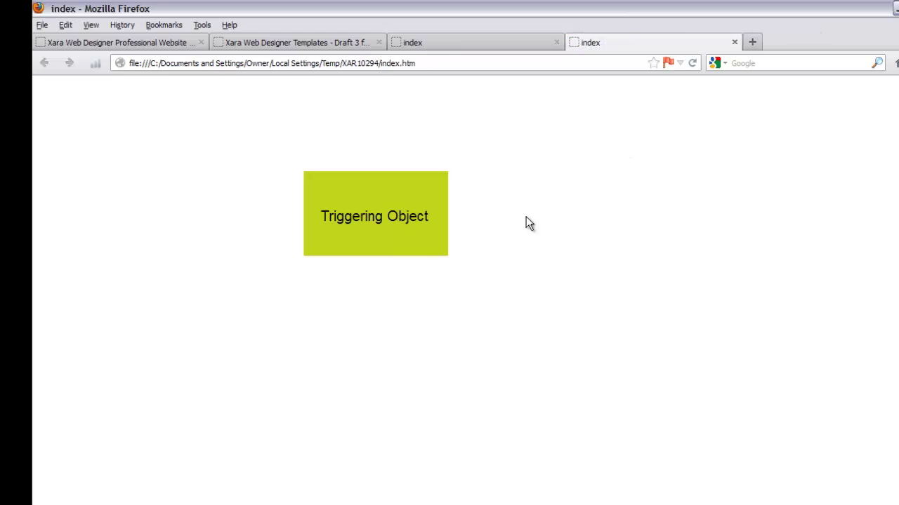
mouse_move(422, 242)
mouse_move(367, 238)
key(alt+Tab)
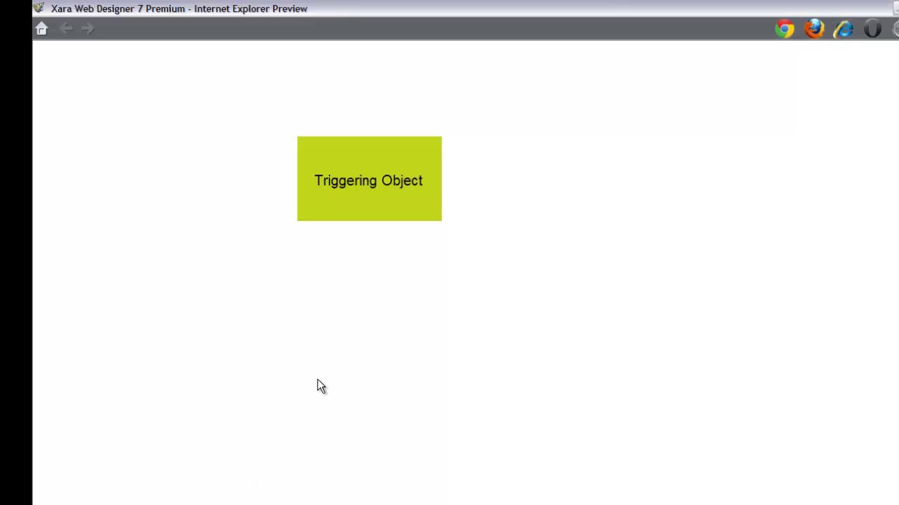
click(862, 7)
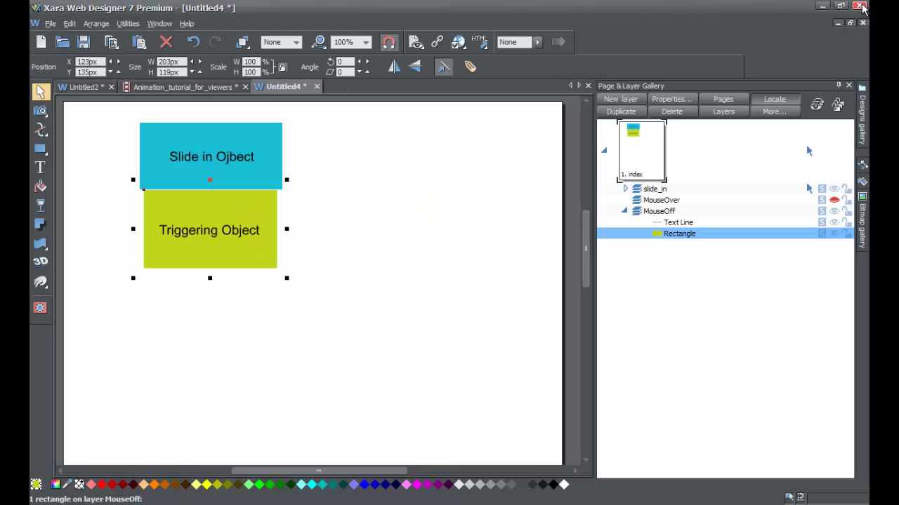